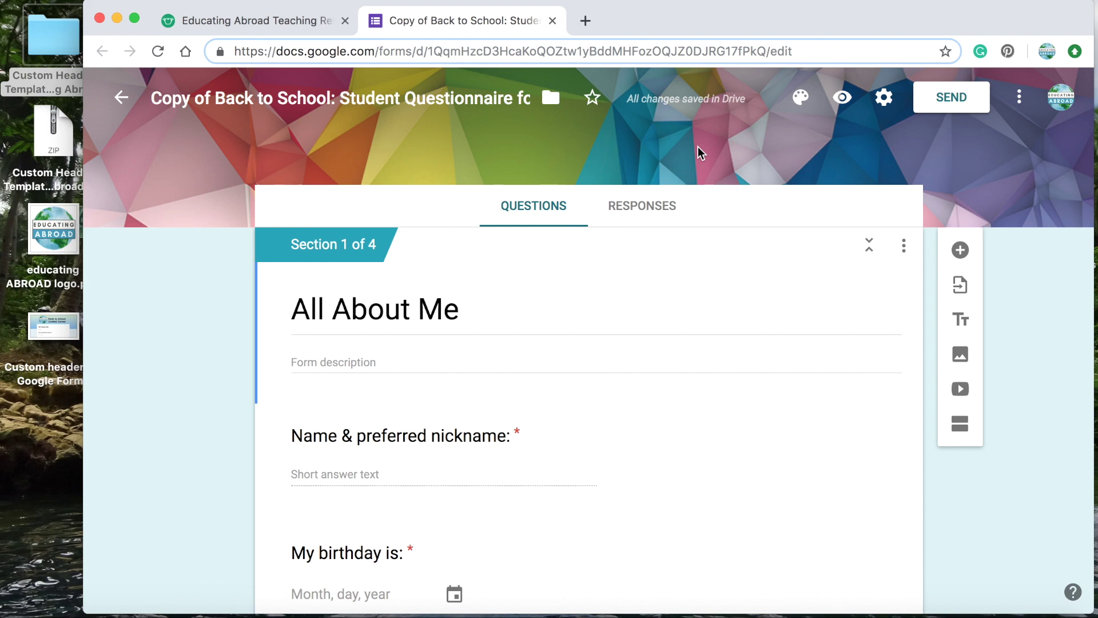
# Step: Find the FREE Custom Header Template for Google Forms in the Educating Abroad store on Teachers Pay Teachers and download it
pyautogui.click(228, 19)
pyautogui.scroll(10, 331, 136)
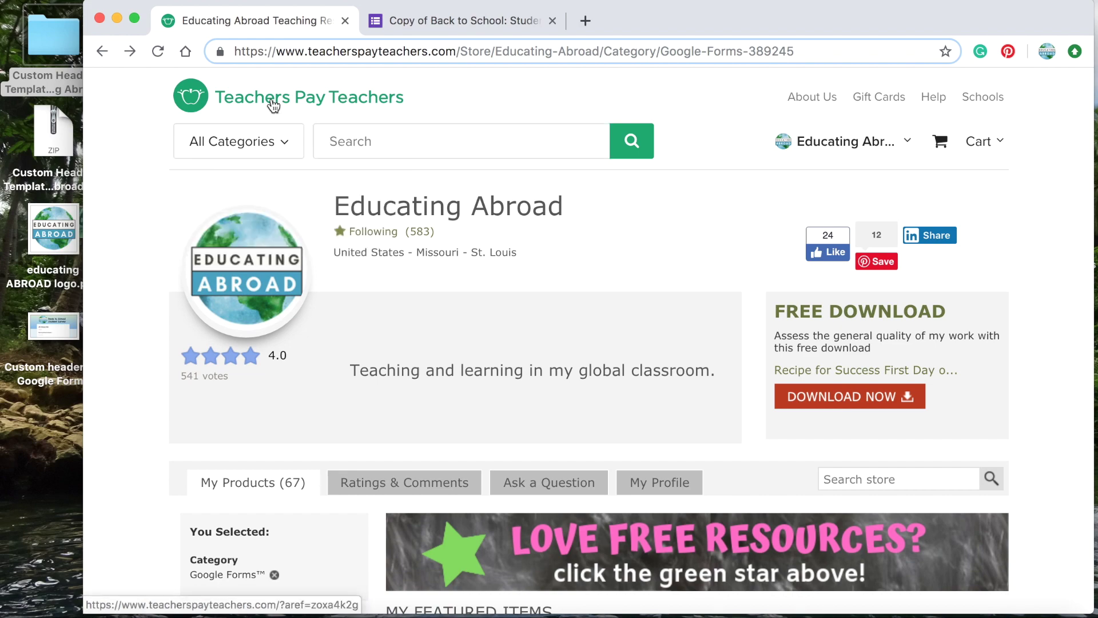
pyautogui.scroll(-15, 715, 280)
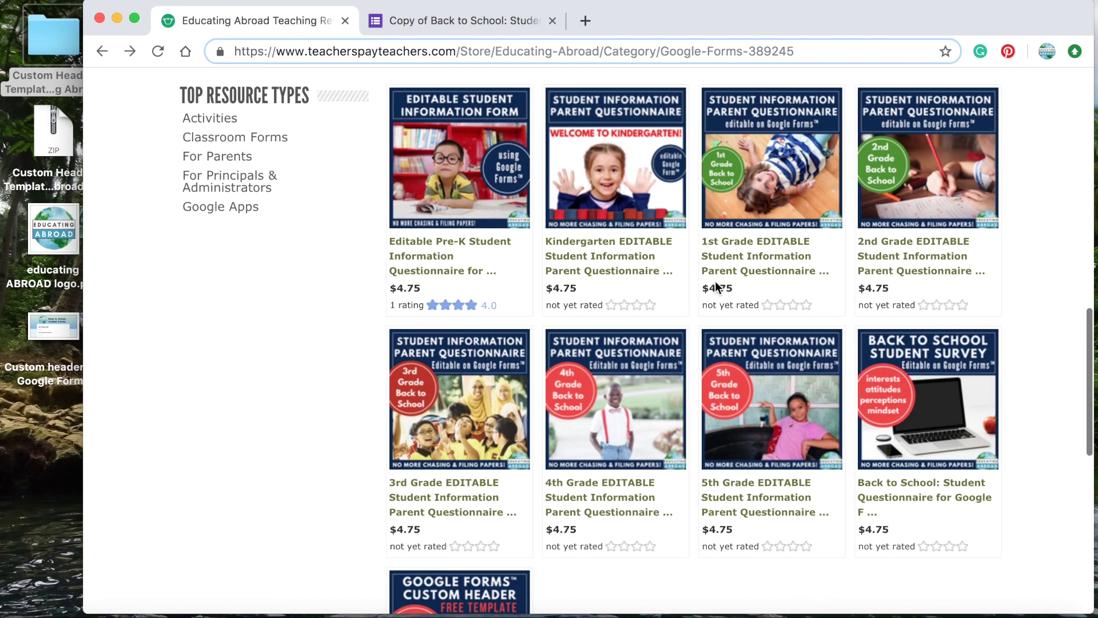
pyautogui.scroll(-5, 715, 280)
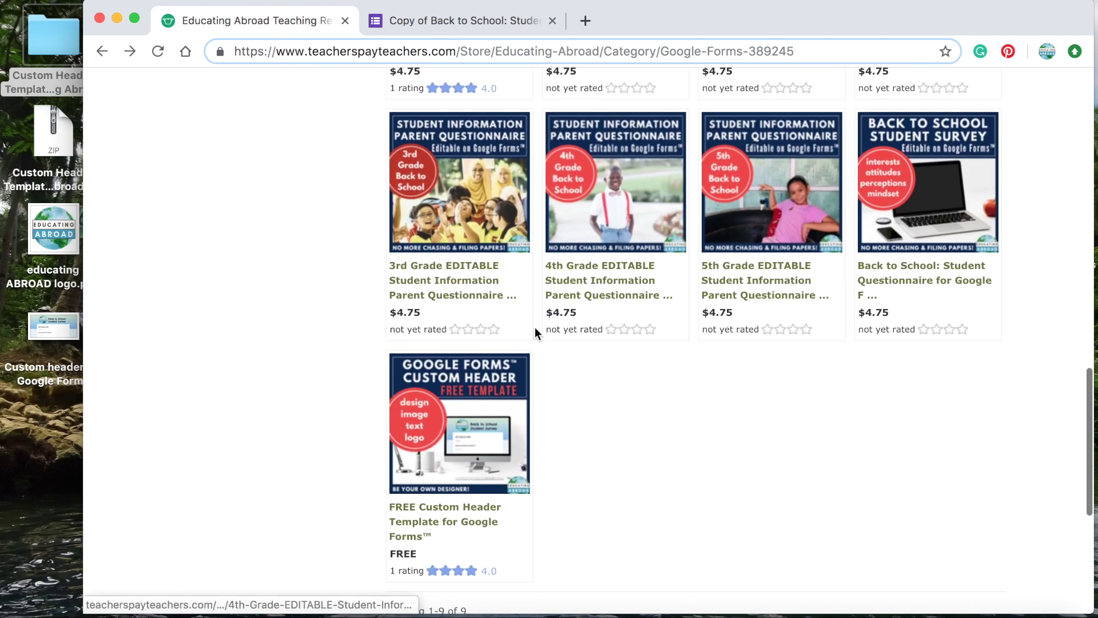
pyautogui.moveTo(463, 403)
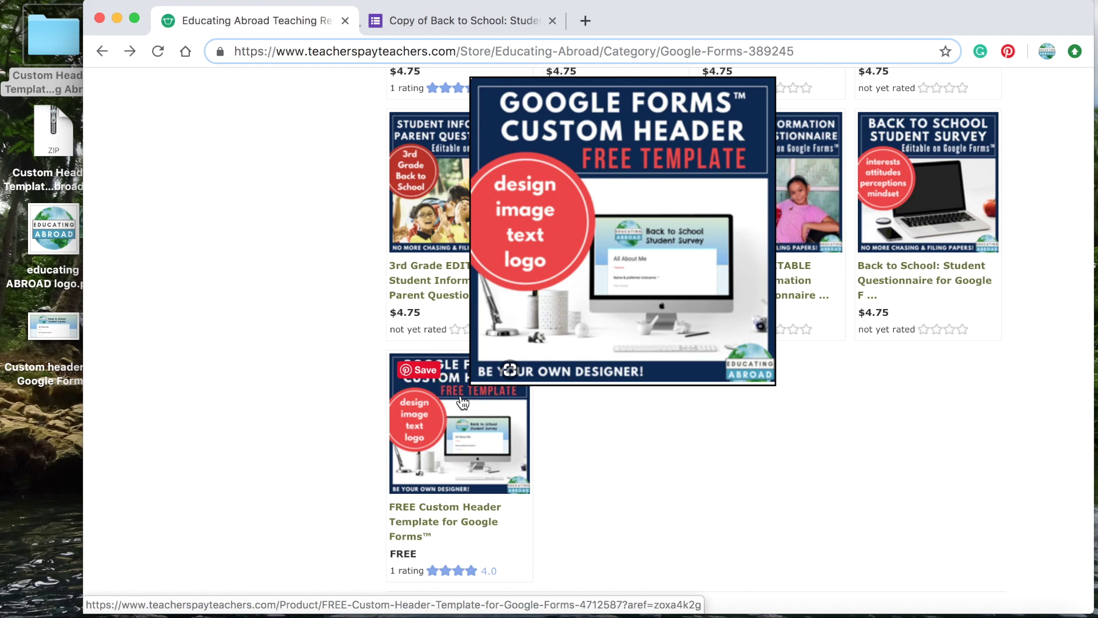
pyautogui.keyDown('super'); pyautogui.click(463, 404); pyautogui.keyUp('super')
pyautogui.click(464, 22)
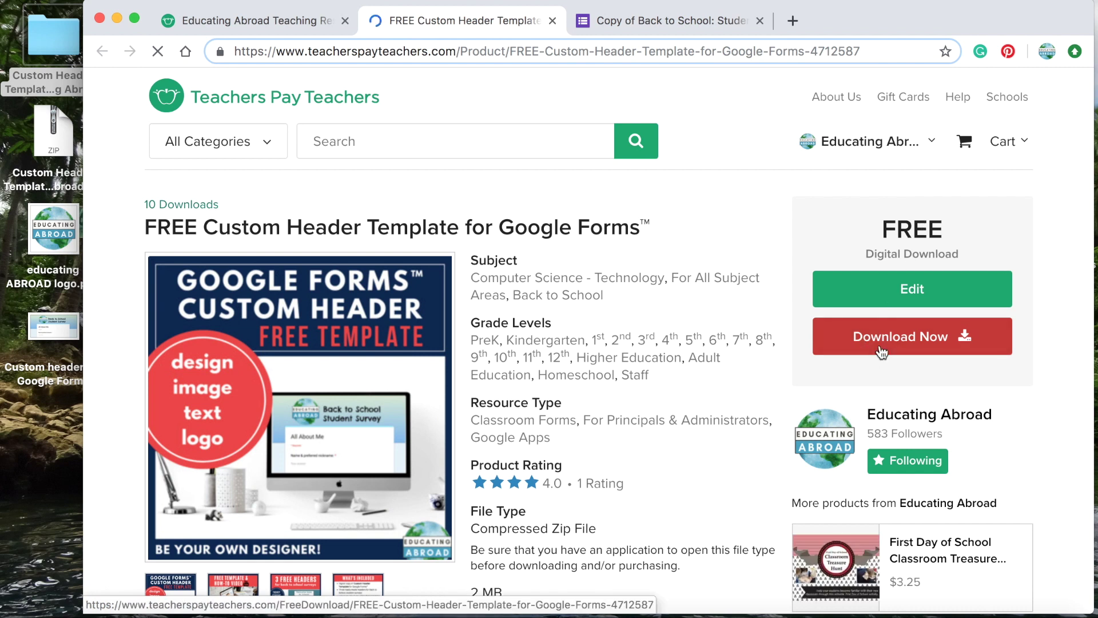
pyautogui.click(881, 351)
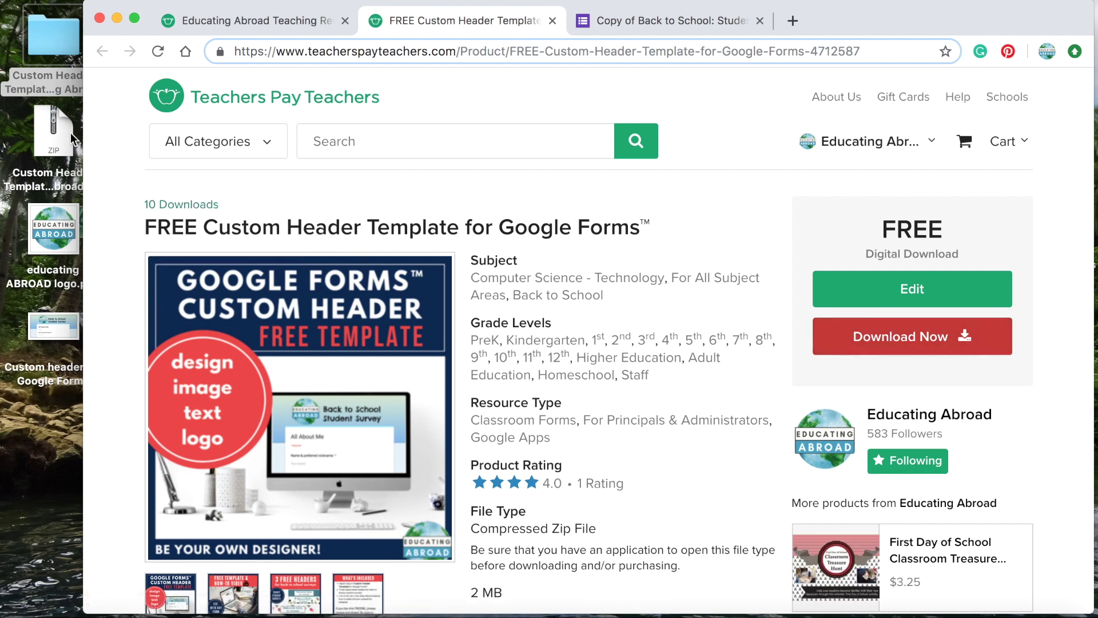
# Step: Open the downloaded Custom Header Template folder on the desktop and the PDF inside it
pyautogui.click(52, 147)
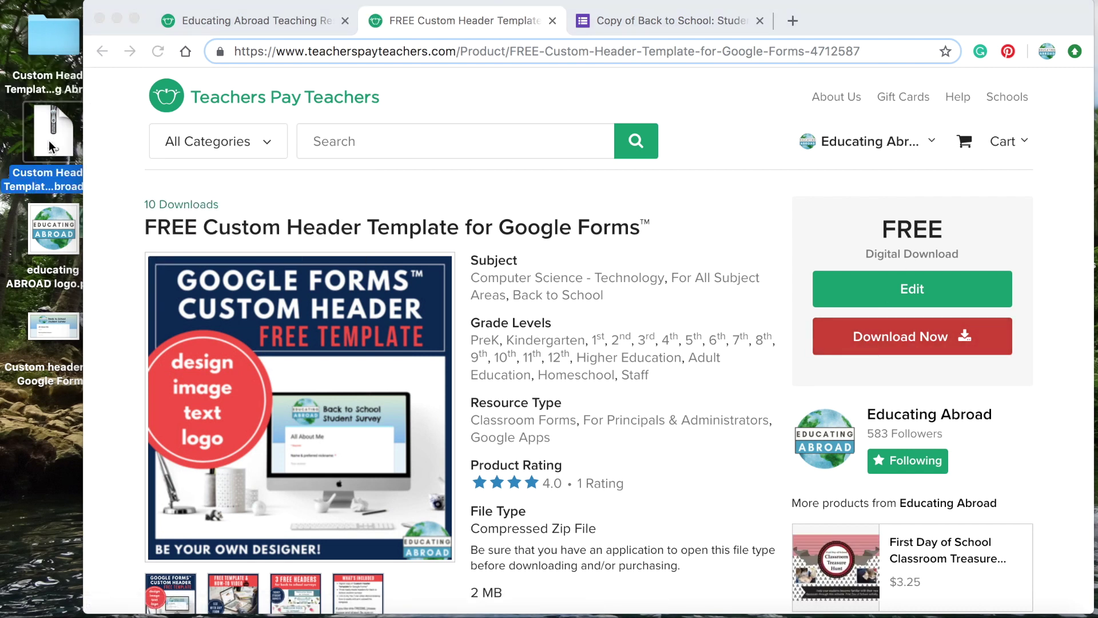
pyautogui.click(56, 38)
pyautogui.doubleClick(56, 38)
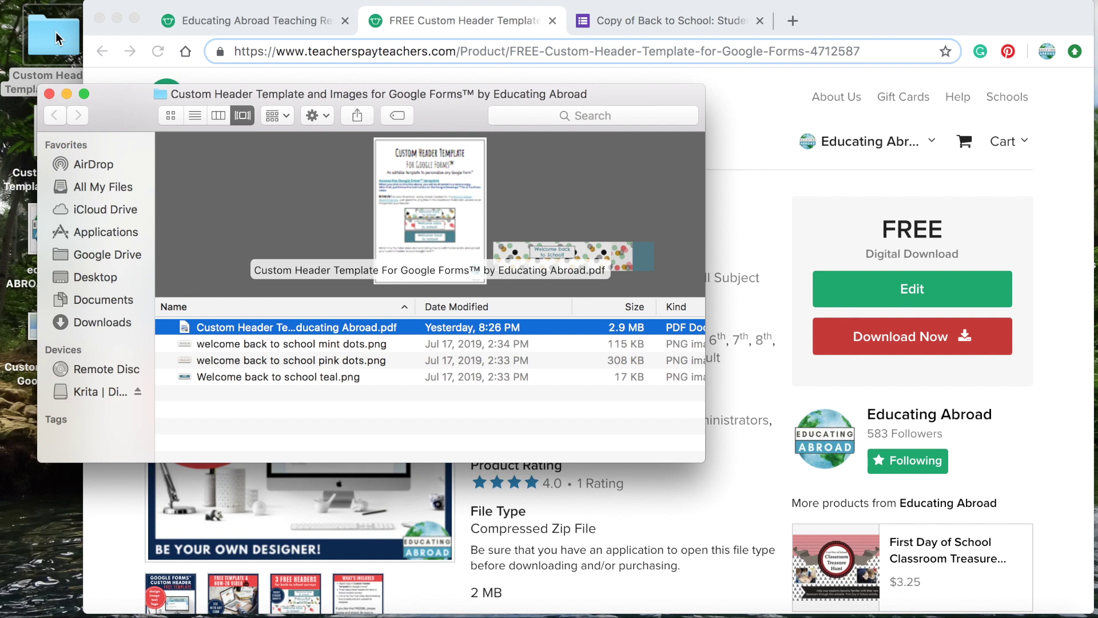
pyautogui.doubleClick(271, 327)
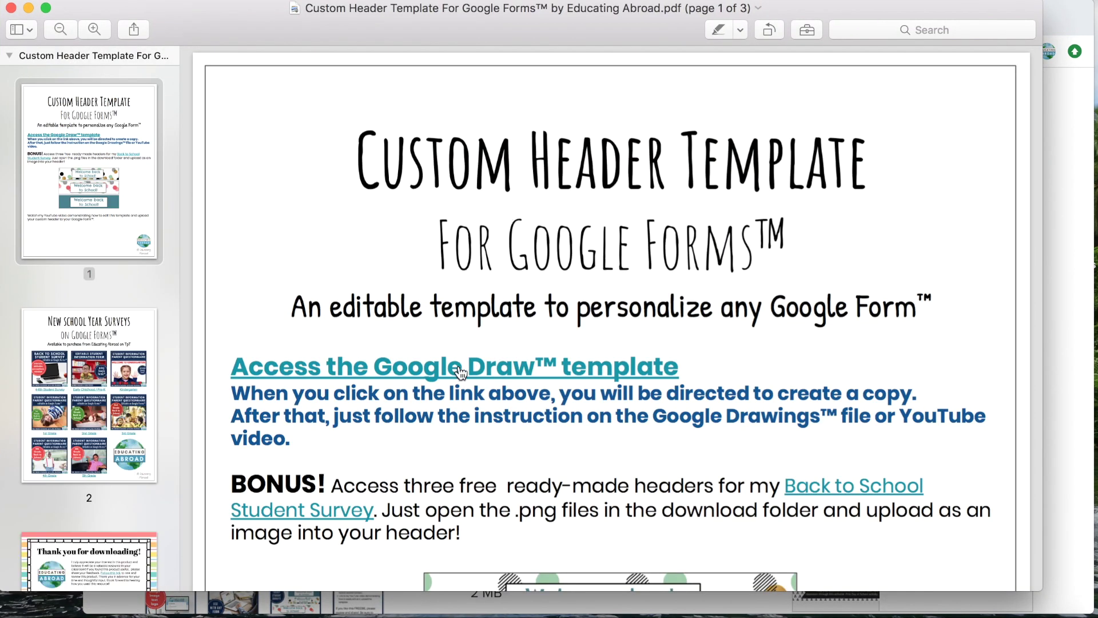
# Step: Follow the PDF's link to the Google Draw template, make a copy of it, and enlarge the browser window
pyautogui.click(460, 369)
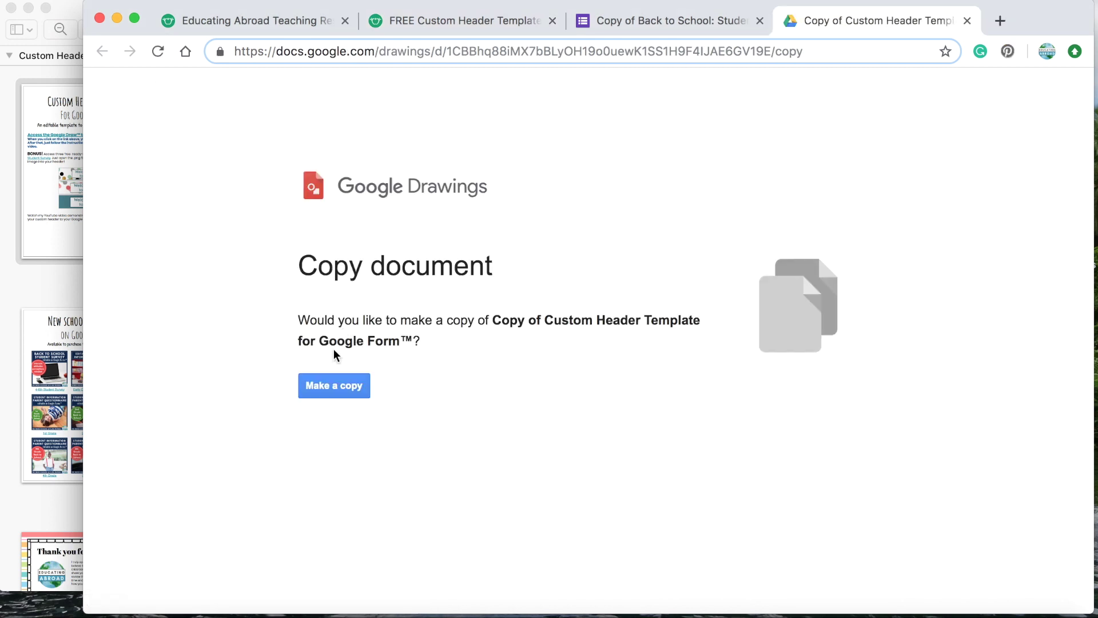
pyautogui.click(345, 389)
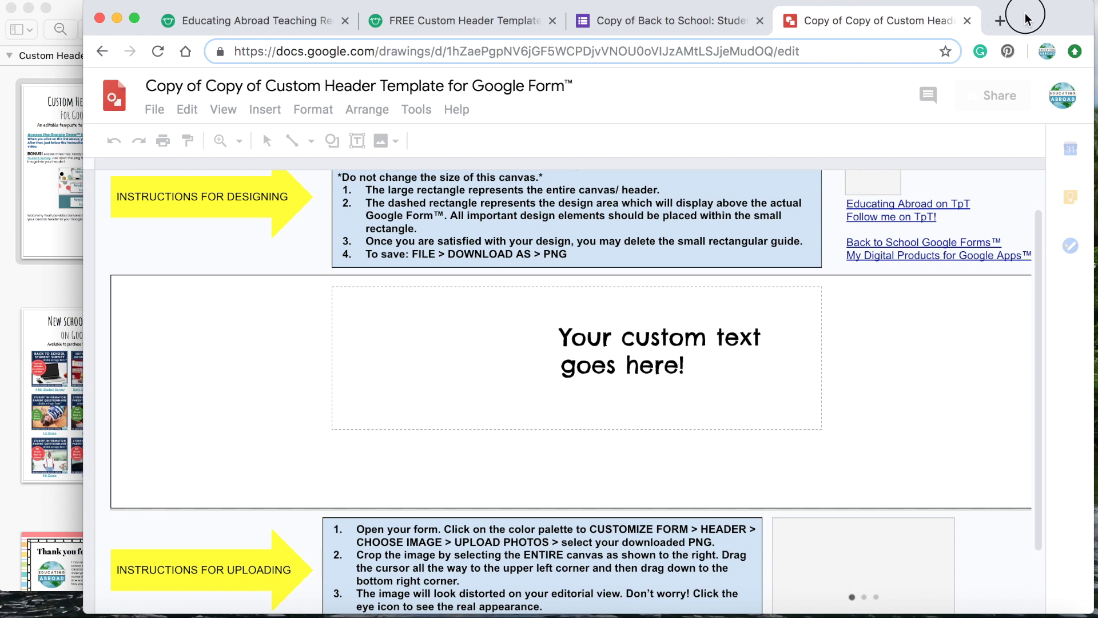
pyautogui.moveTo(1026, 19); pyautogui.dragTo(987, 19)
pyautogui.moveTo(1059, 29); pyautogui.dragTo(1093, 26)
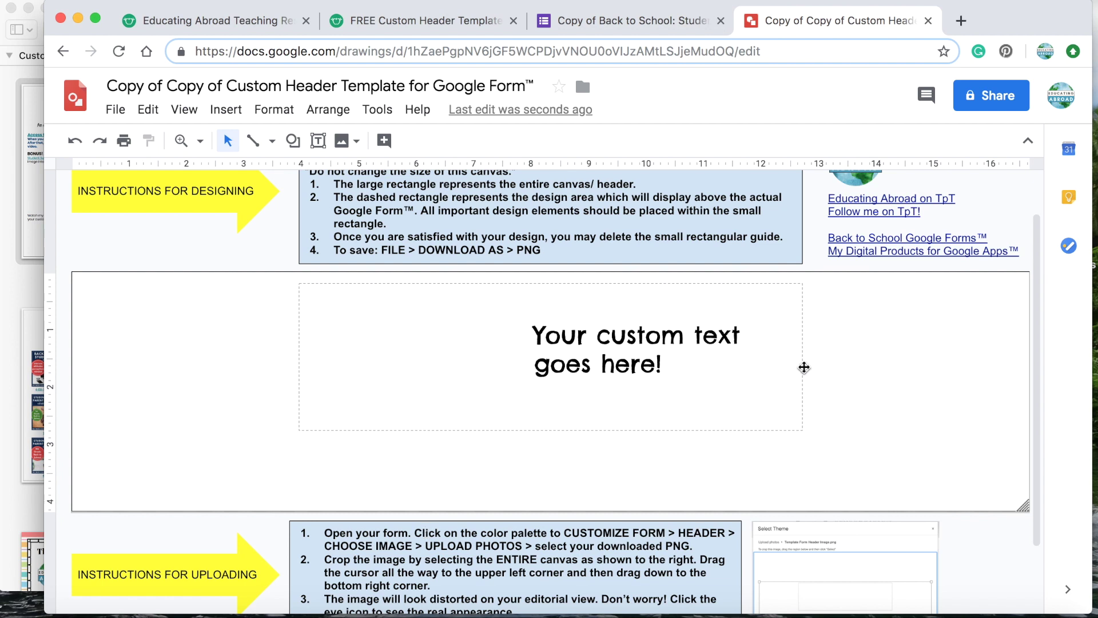
# Step: Replace the placeholder text inside the dashed design area with "Welcome back to School!"
pyautogui.click(803, 366)
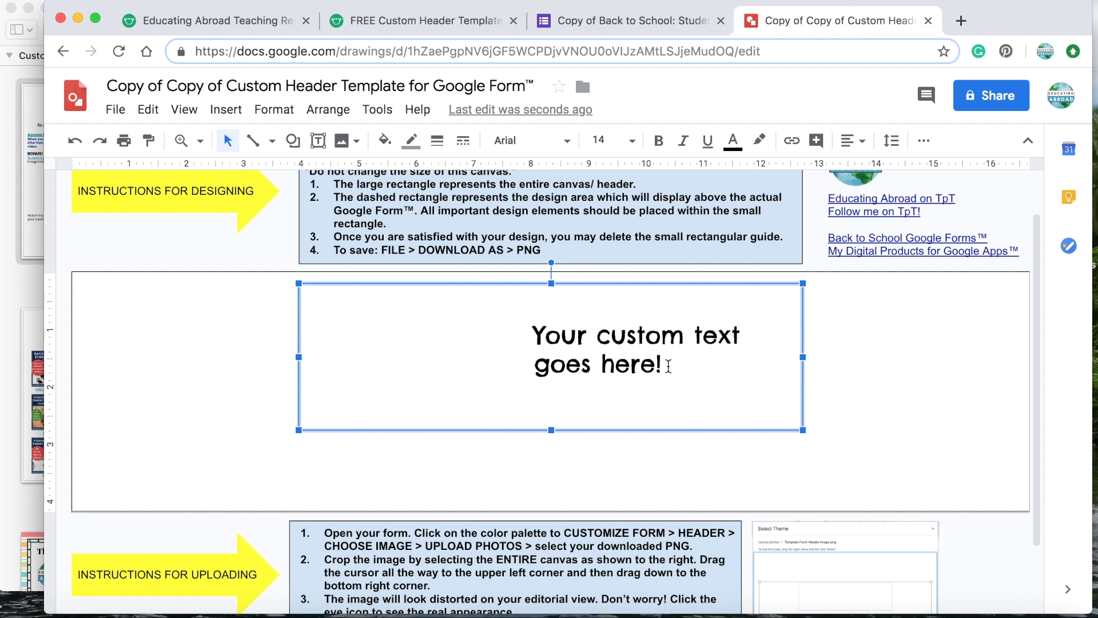
pyautogui.moveTo(668, 367); pyautogui.dragTo(532, 324)
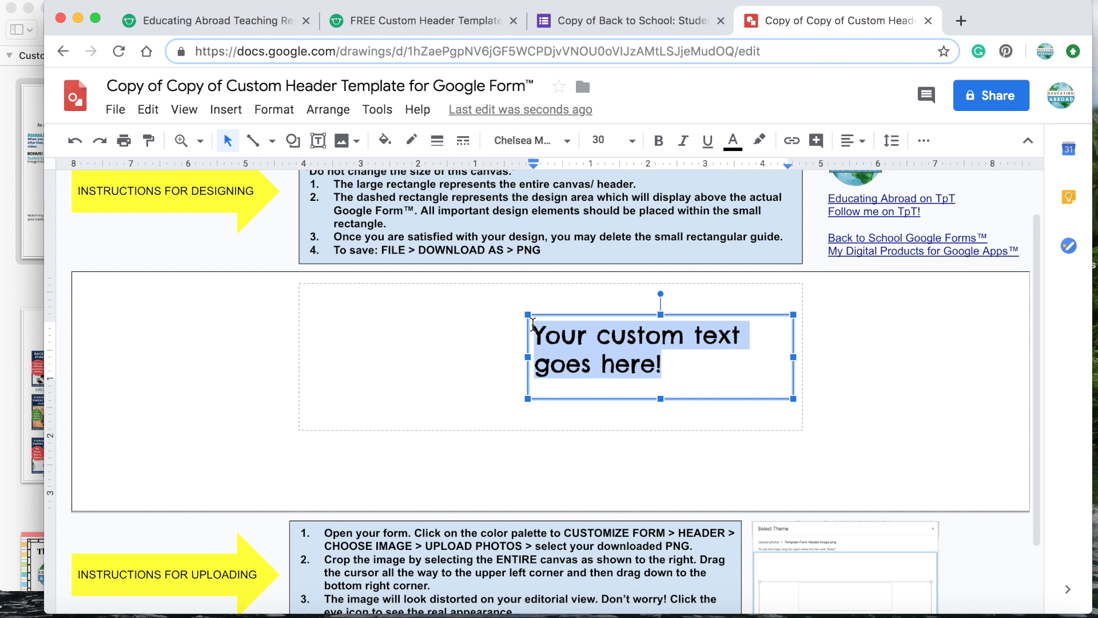
pyautogui.write('We')
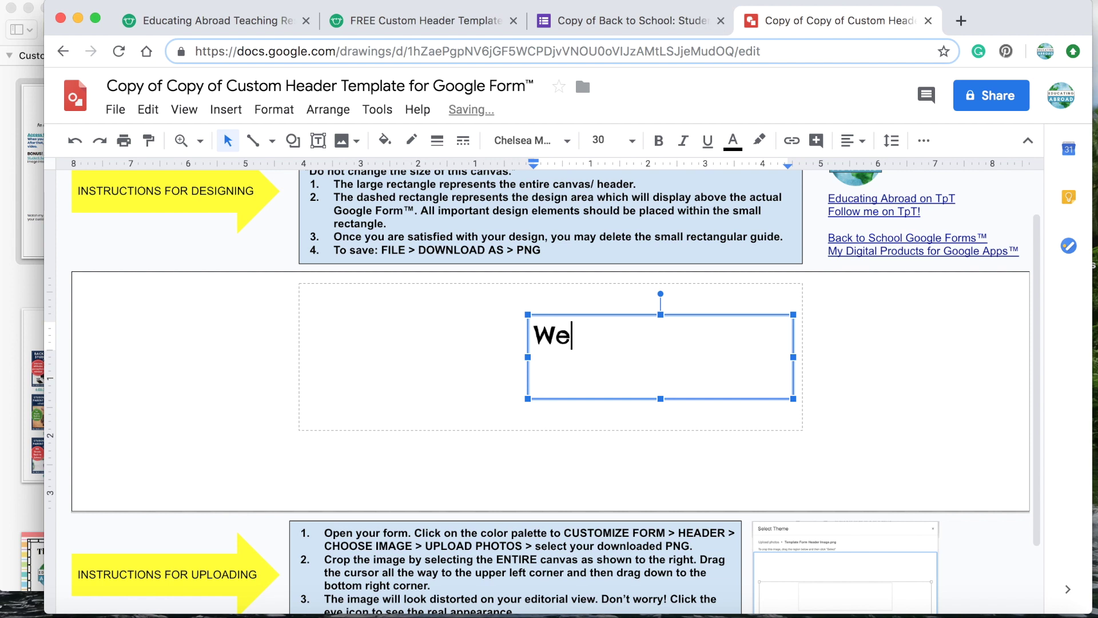
pyautogui.write('lcome back ')
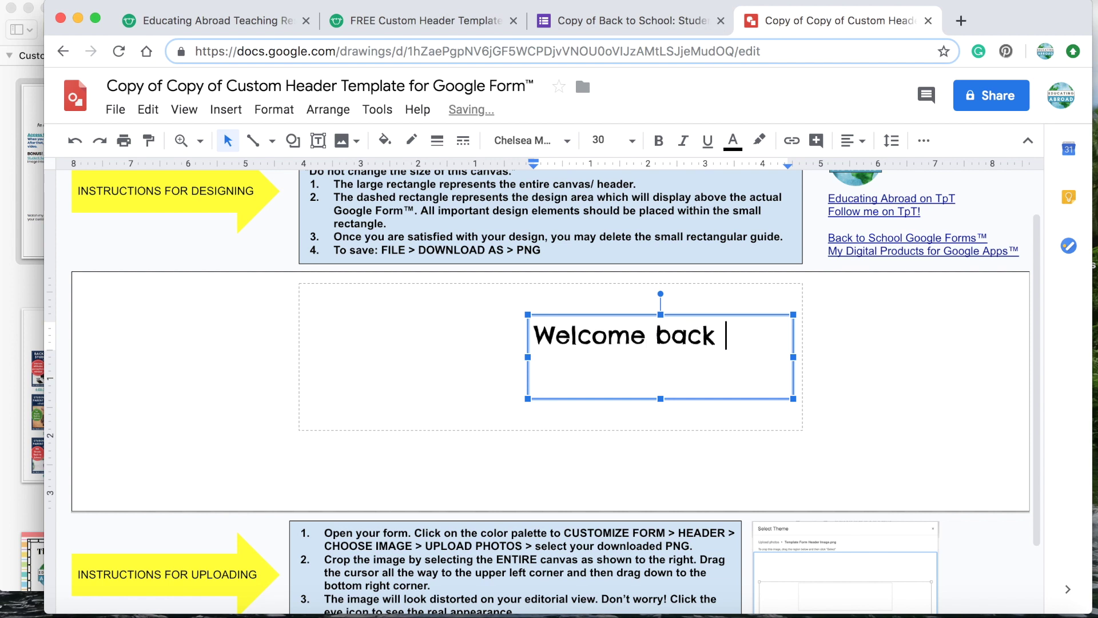
pyautogui.write('to School')
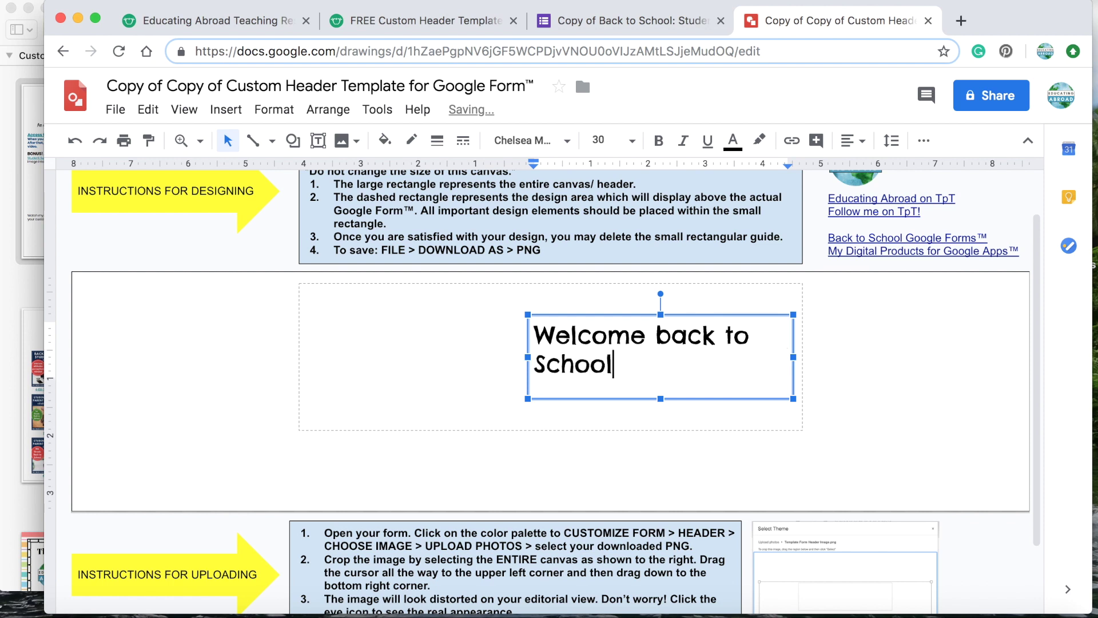
pyautogui.write('!')
# Step: Set the "Welcome back to School!" text to size 48 and widen its text box toward the left
pyautogui.moveTo(625, 363); pyautogui.dragTo(525, 332)
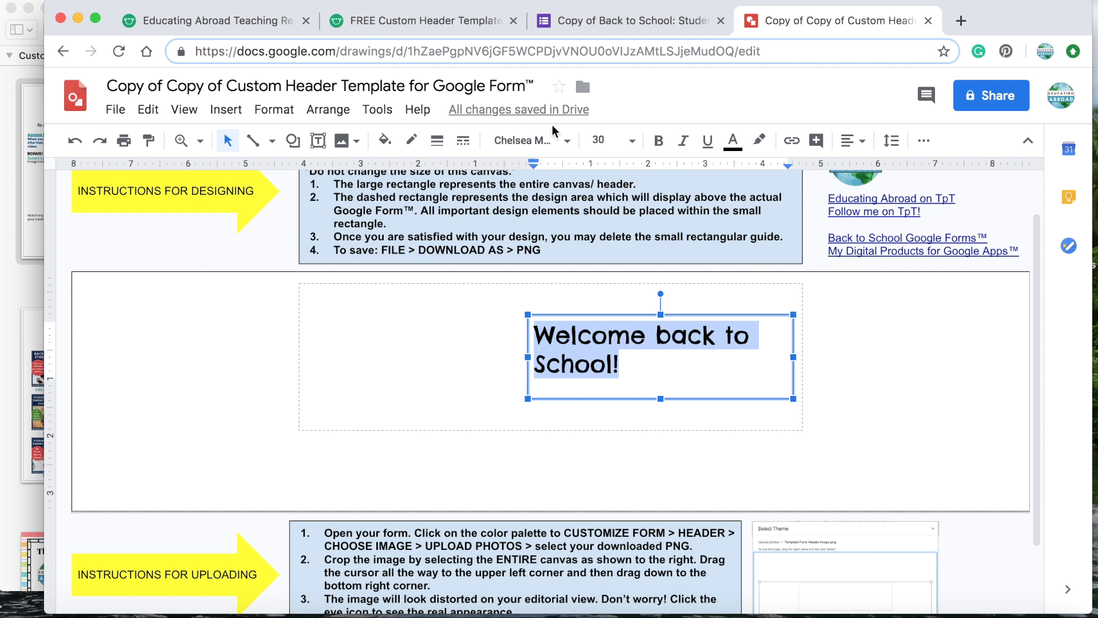
pyautogui.click(633, 143)
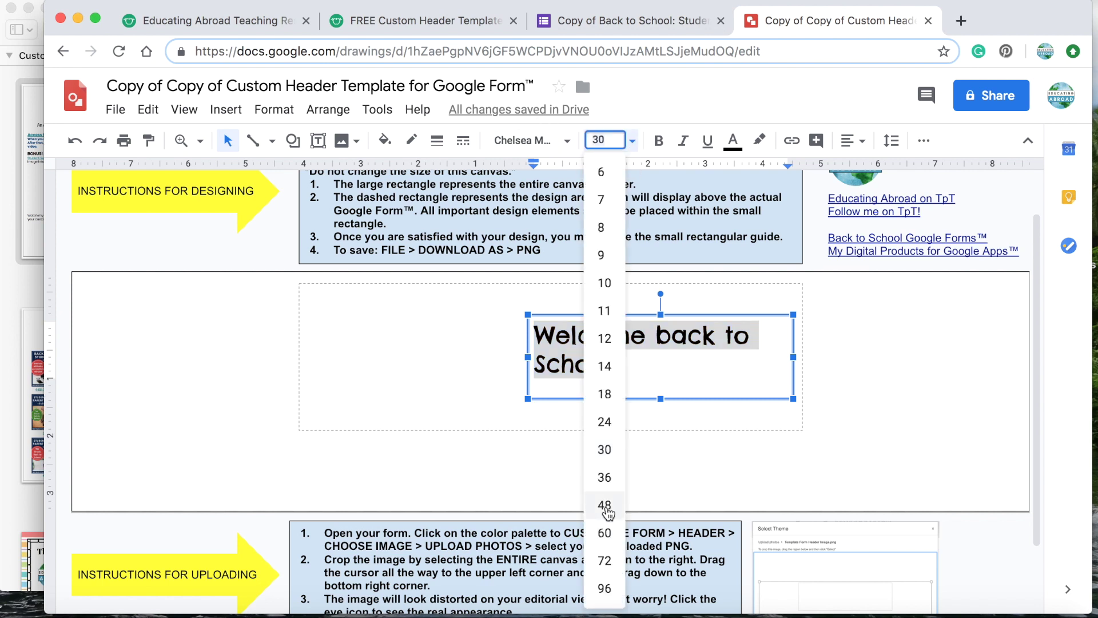
pyautogui.click(607, 506)
pyautogui.moveTo(526, 356); pyautogui.dragTo(490, 356)
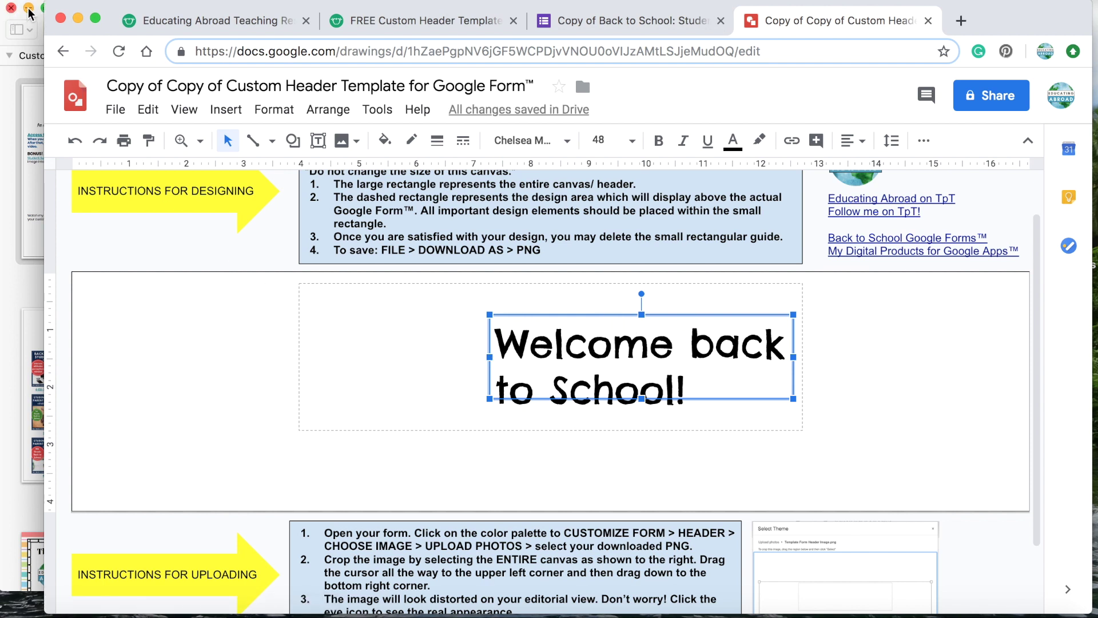
# Step: Insert the Educating Abroad logo from the desktop into the drawing and shrink it to fit the dashed area beside the text
pyautogui.moveTo(8, 24); pyautogui.dragTo(0, 389)
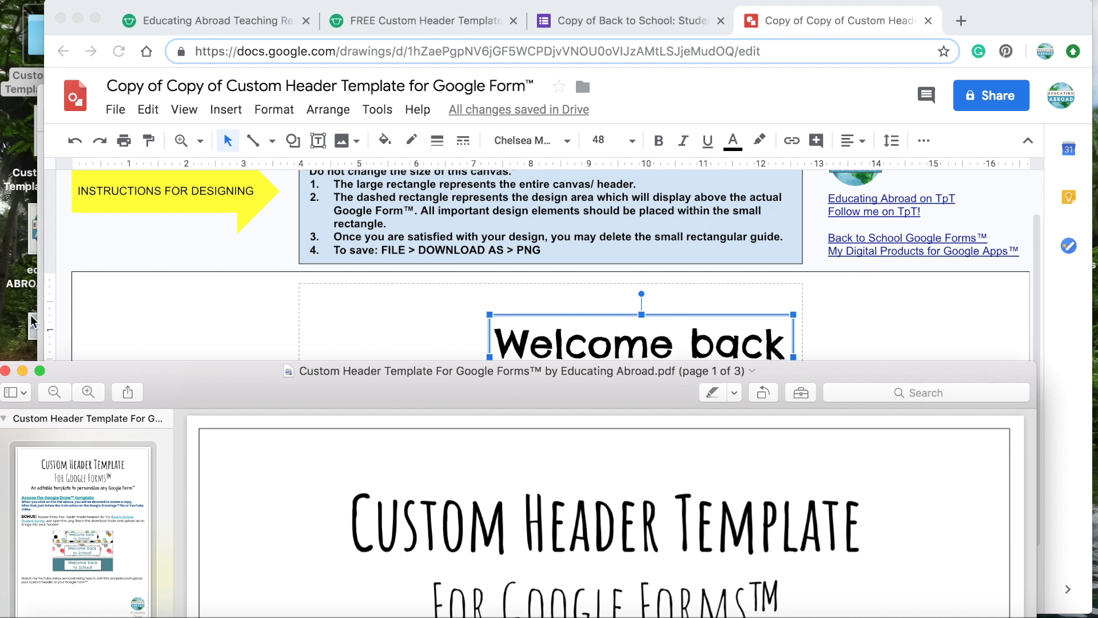
pyautogui.click(35, 246)
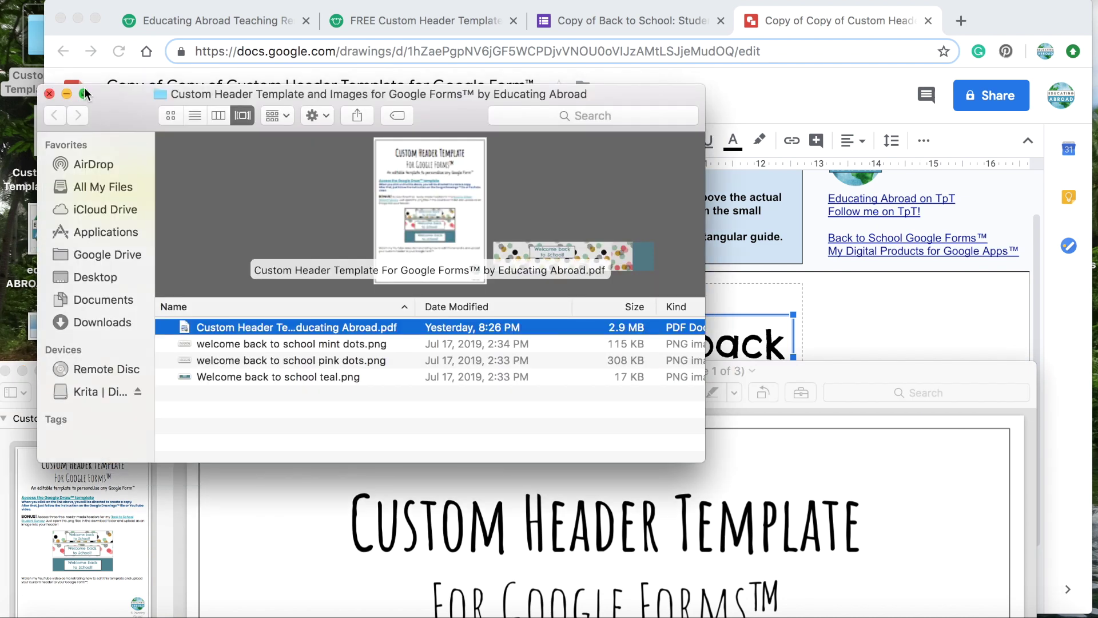
pyautogui.click(51, 93)
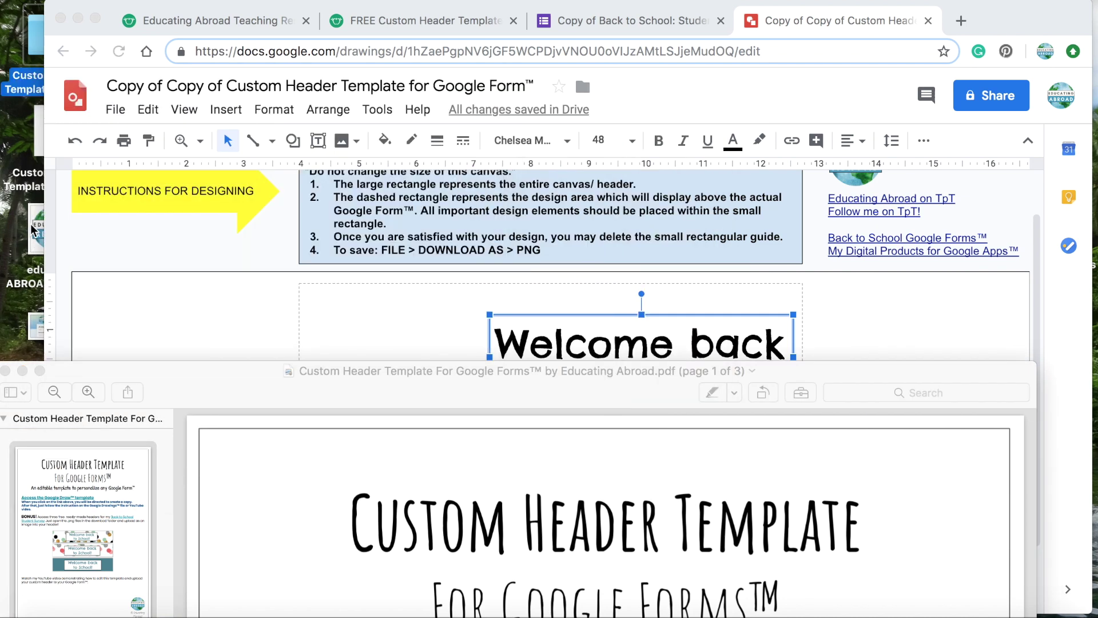
pyautogui.moveTo(37, 232)
pyautogui.mouseDown()
pyautogui.moveTo(446, 307)
pyautogui.moveTo(371, 300)
pyautogui.moveTo(393, 288)
pyautogui.moveTo(418, 307)
pyautogui.mouseUp()
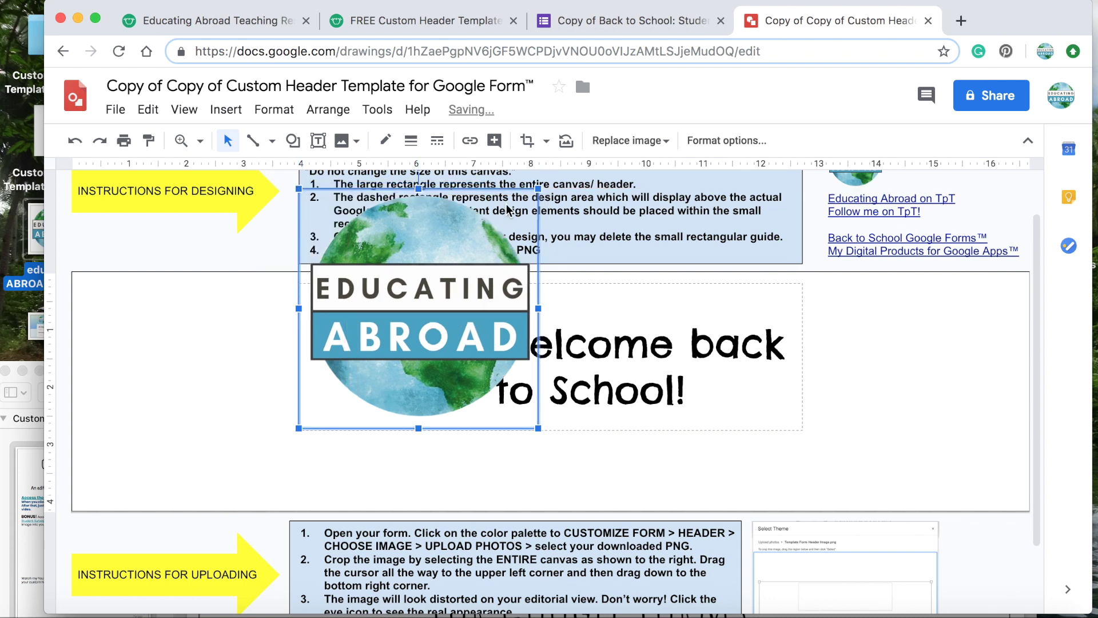
pyautogui.moveTo(538, 188); pyautogui.dragTo(442, 301)
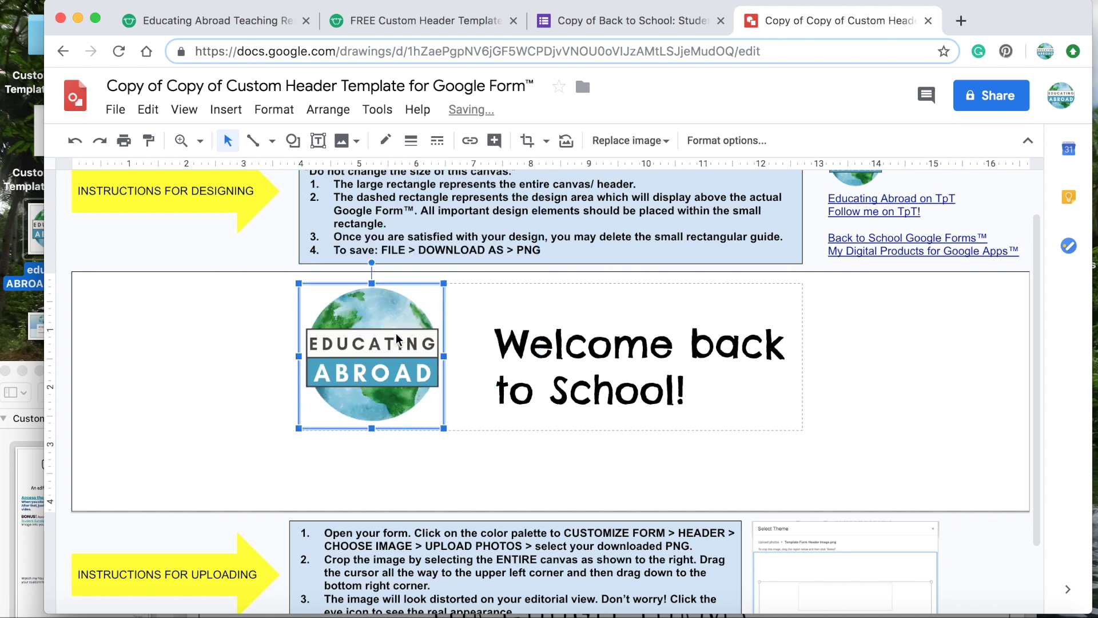
pyautogui.moveTo(376, 350); pyautogui.dragTo(391, 350)
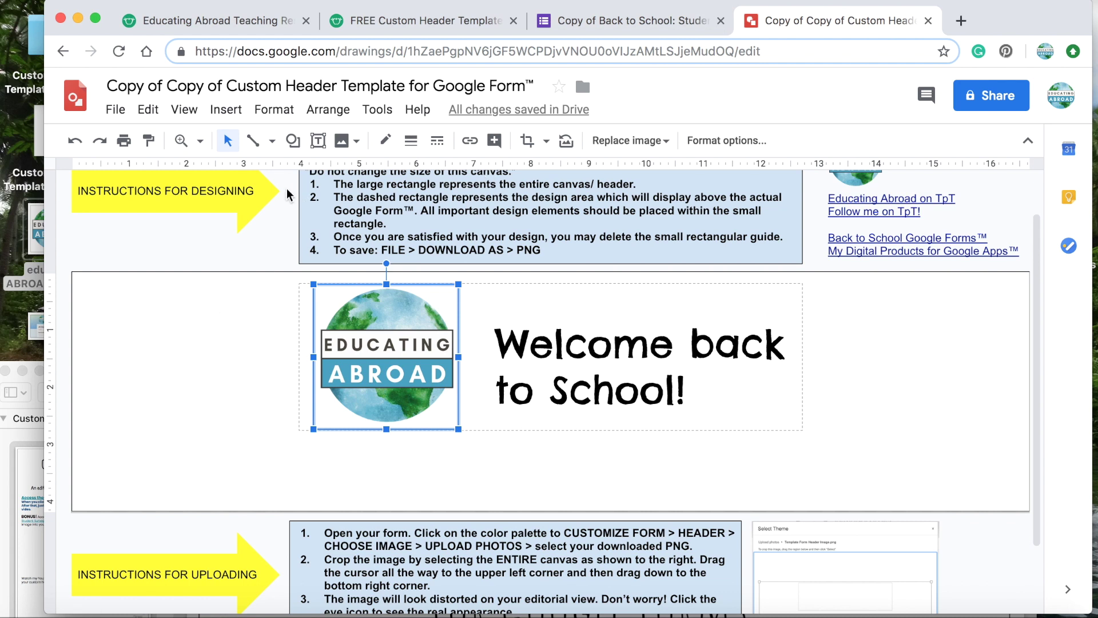
# Step: Fill the large header rectangle with a solid medium-light blue
pyautogui.click(226, 315)
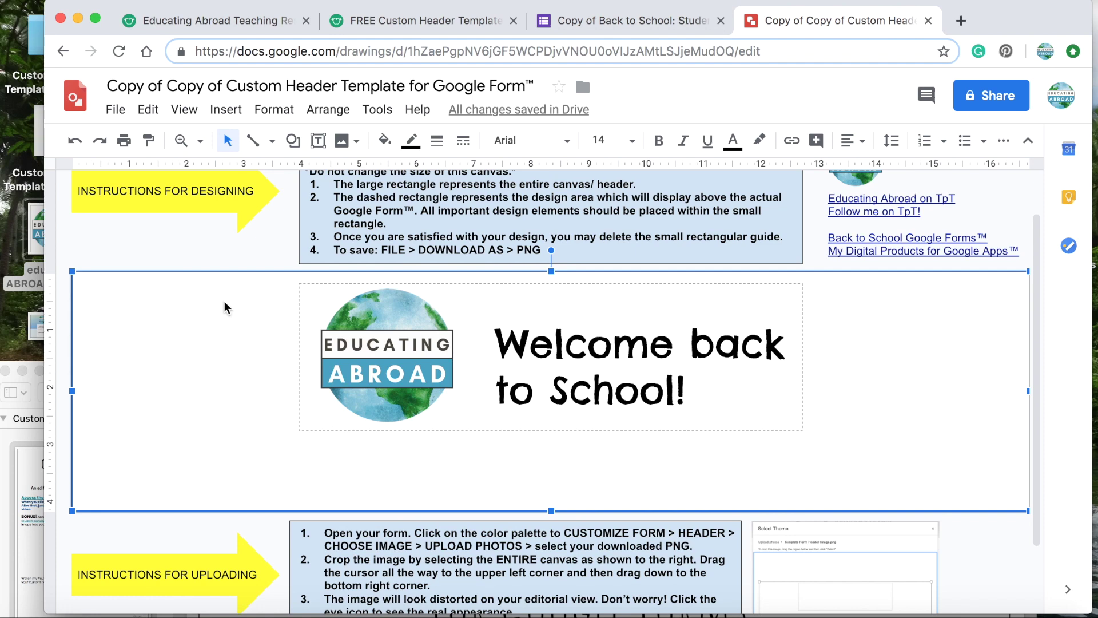
pyautogui.click(384, 140)
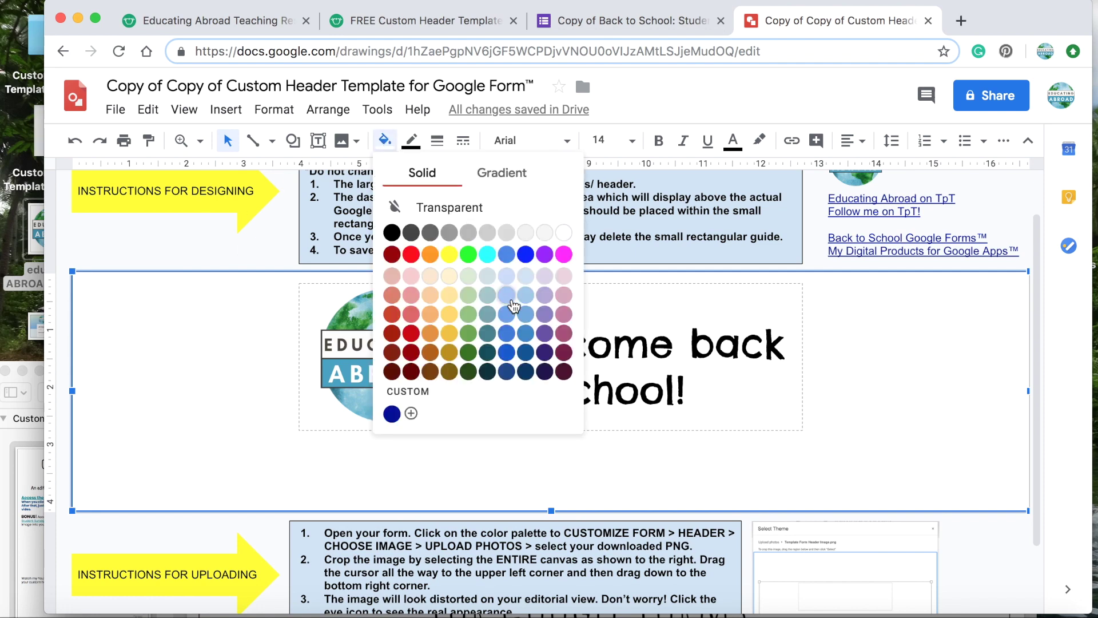
pyautogui.click(509, 314)
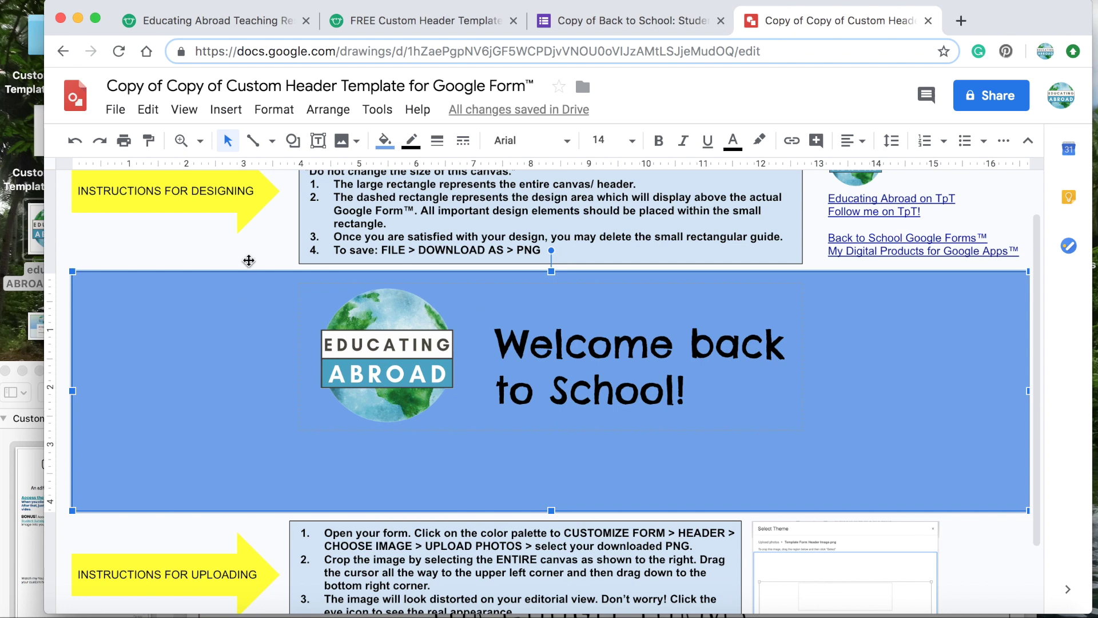
# Step: Fill the large header rectangle with a custom linear gradient at 90° running from light green to light blue
pyautogui.click(385, 142)
pyautogui.click(506, 181)
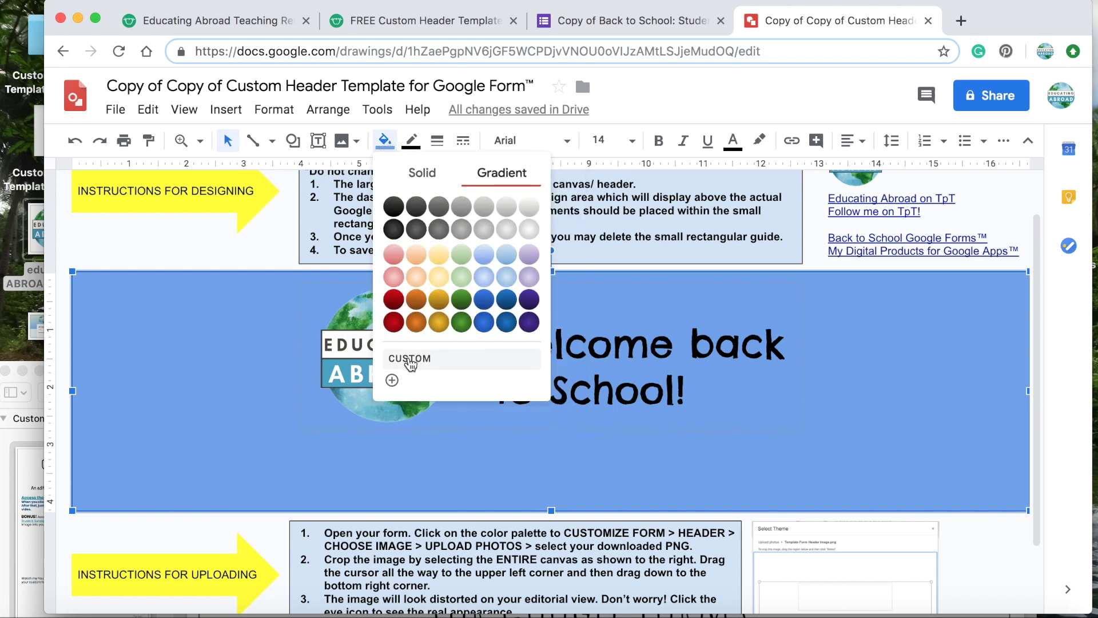
pyautogui.click(410, 359)
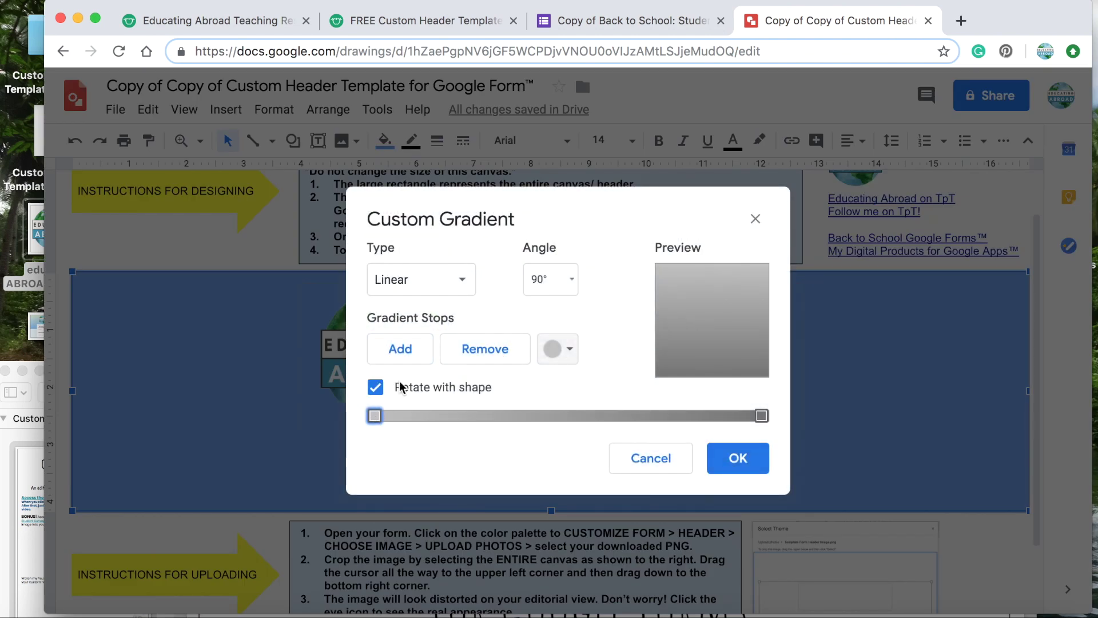
pyautogui.click(569, 350)
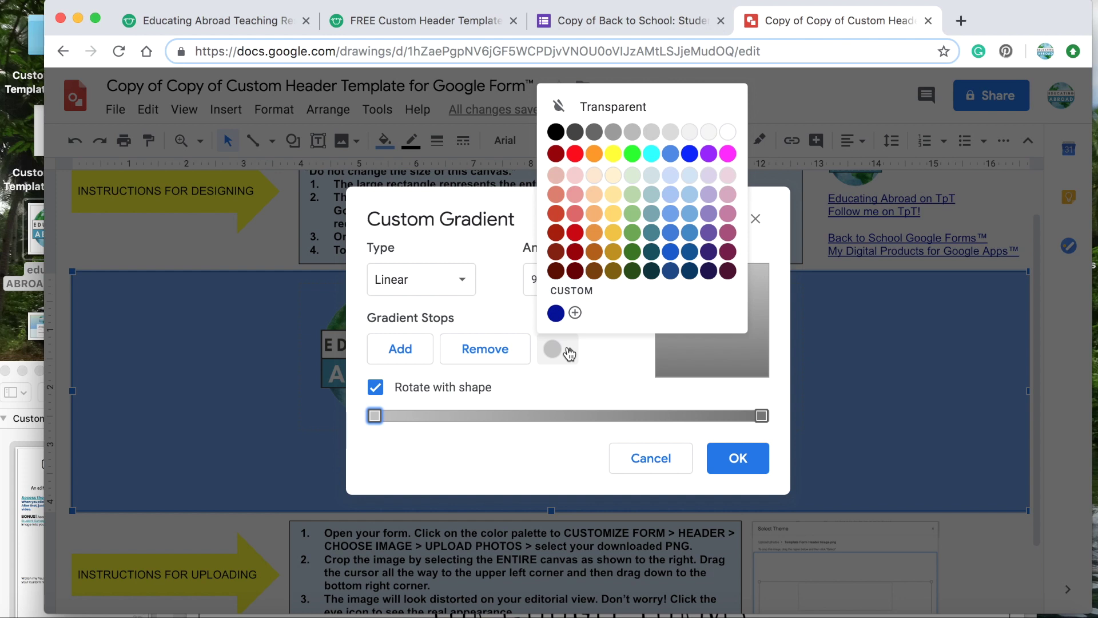
pyautogui.click(632, 195)
pyautogui.click(761, 416)
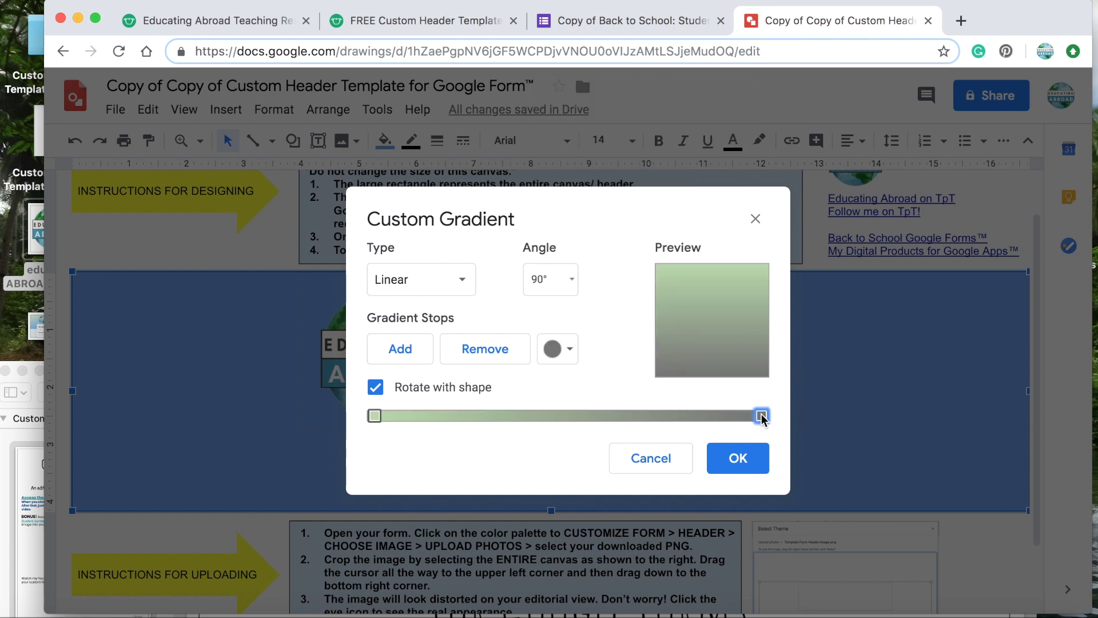
pyautogui.click(570, 350)
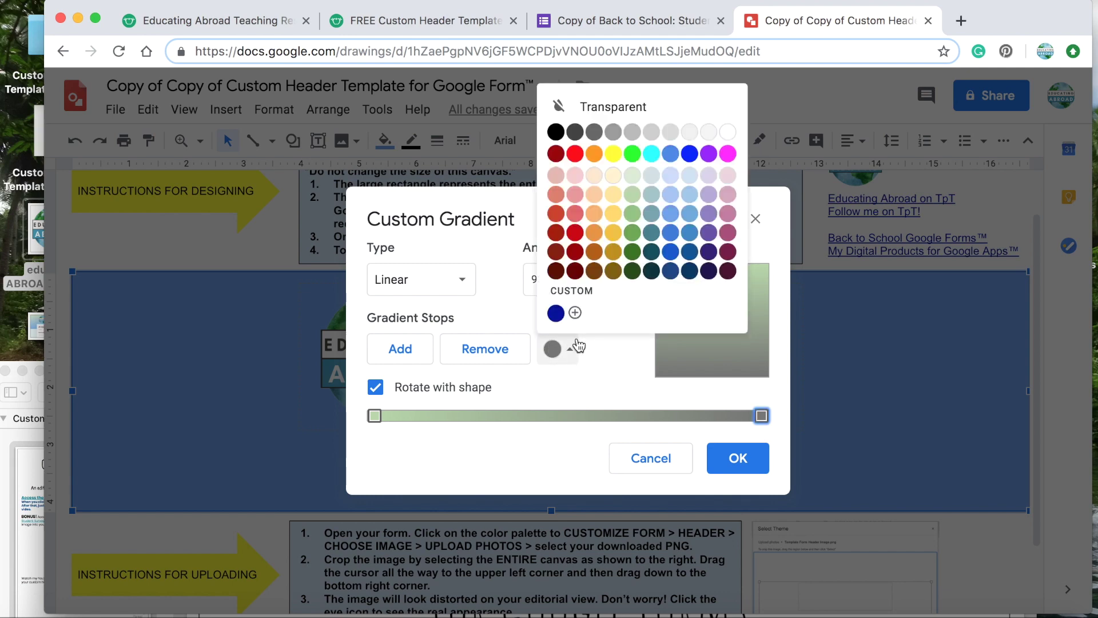
pyautogui.click(670, 195)
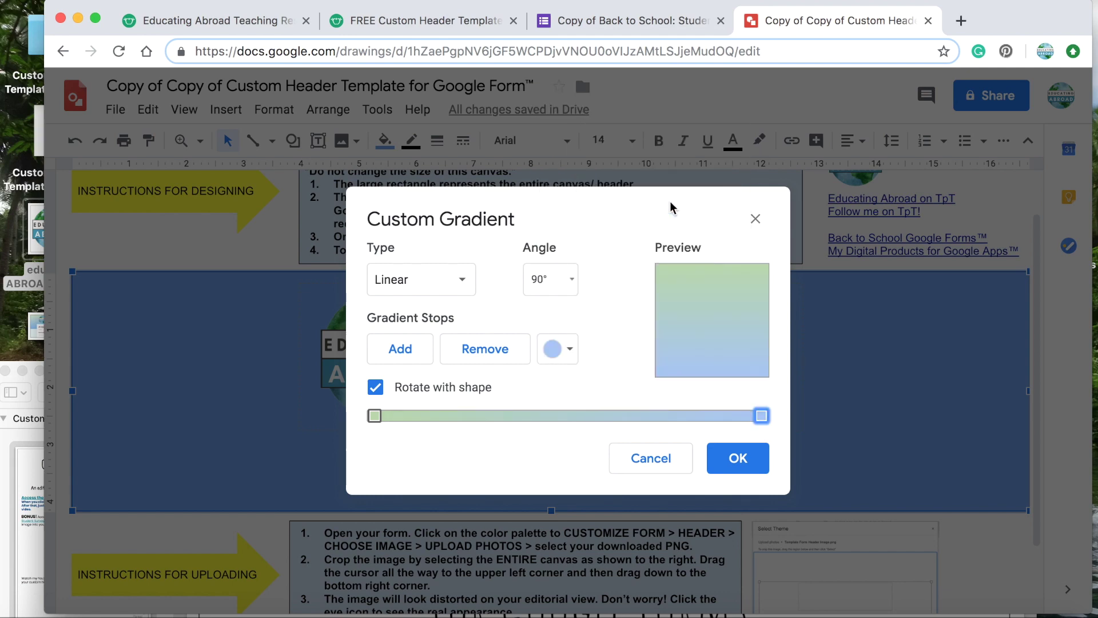
pyautogui.click(754, 461)
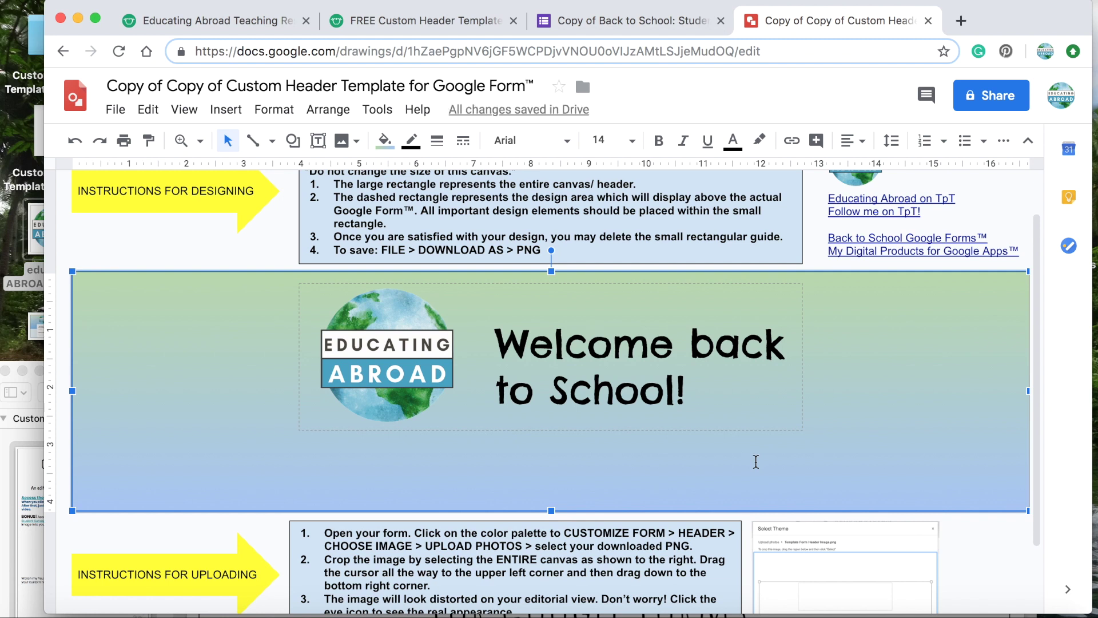
# Step: Delete the small dashed design-area rectangle and download the drawing as a PNG image
pyautogui.click(803, 409)
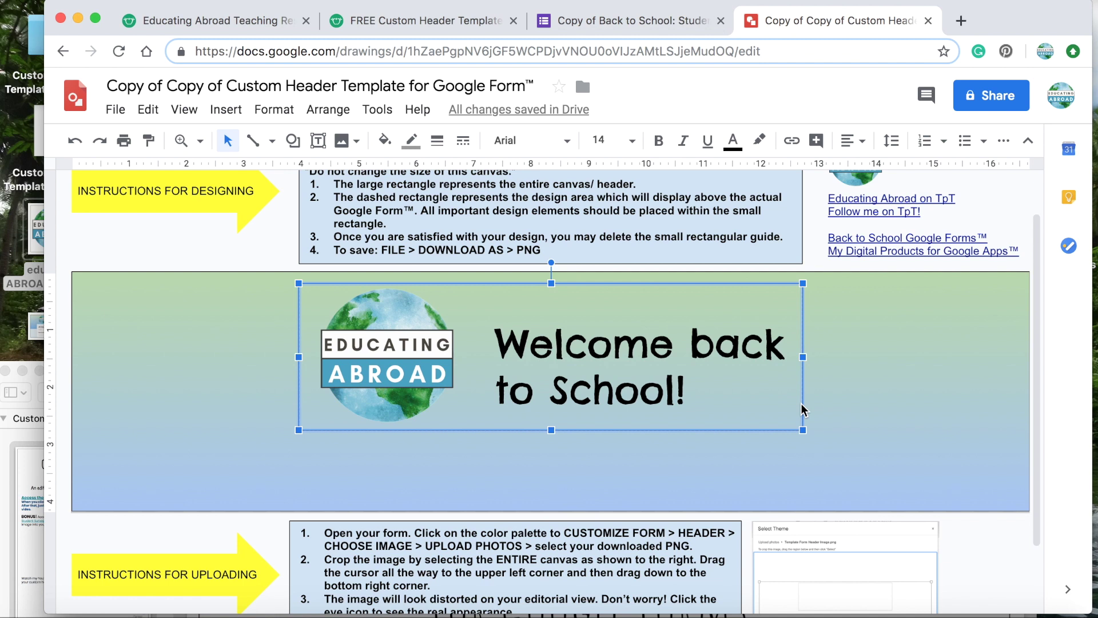
pyautogui.press('BackSpace')
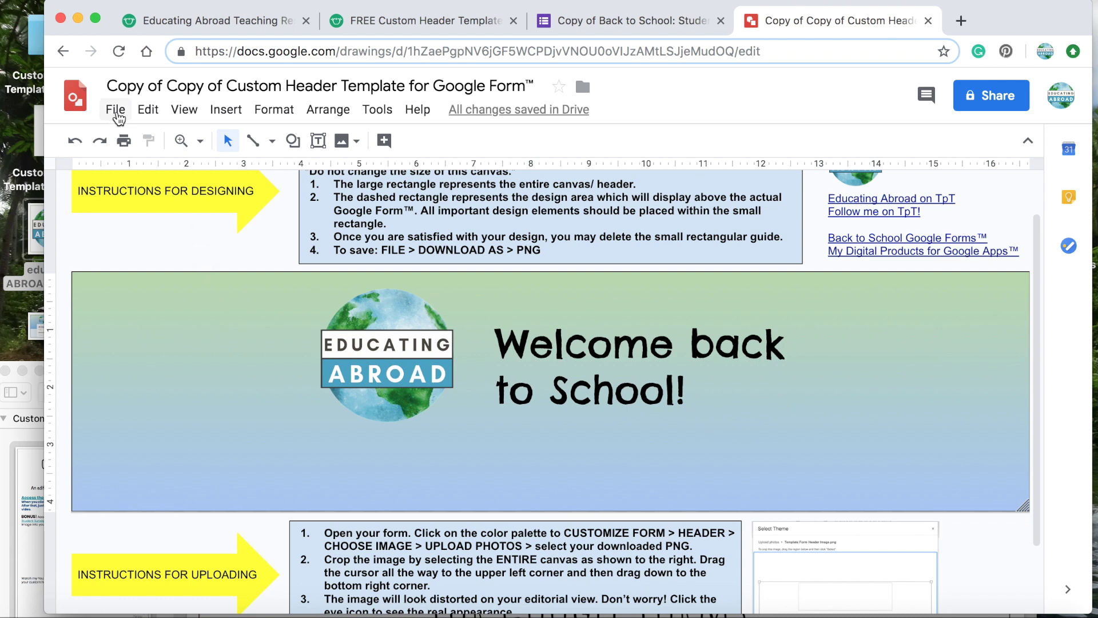
pyautogui.click(116, 112)
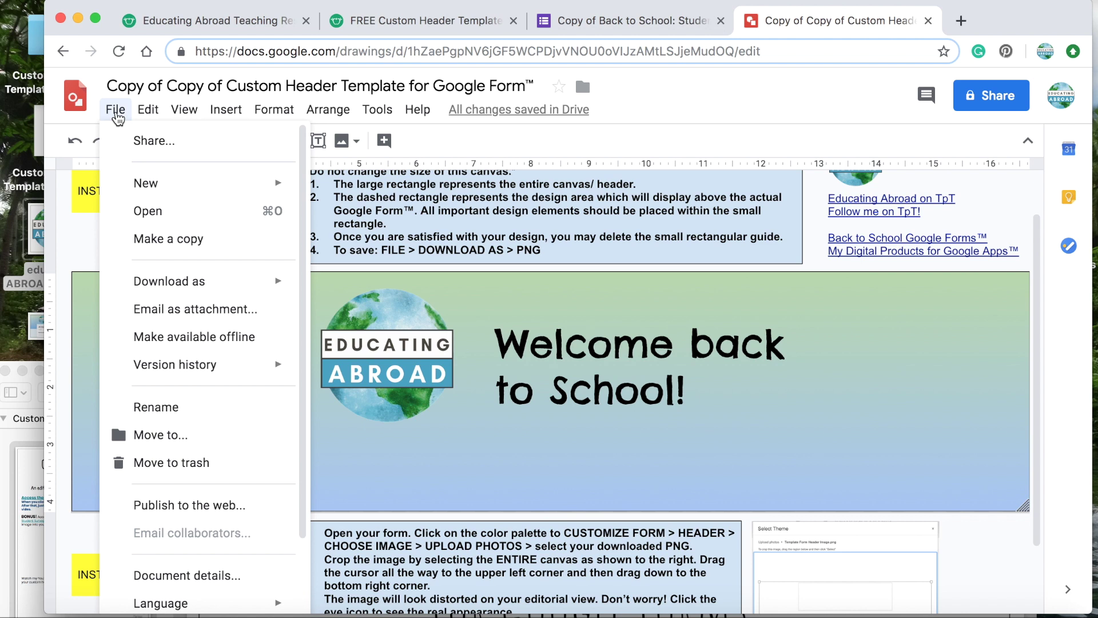
pyautogui.moveTo(156, 283)
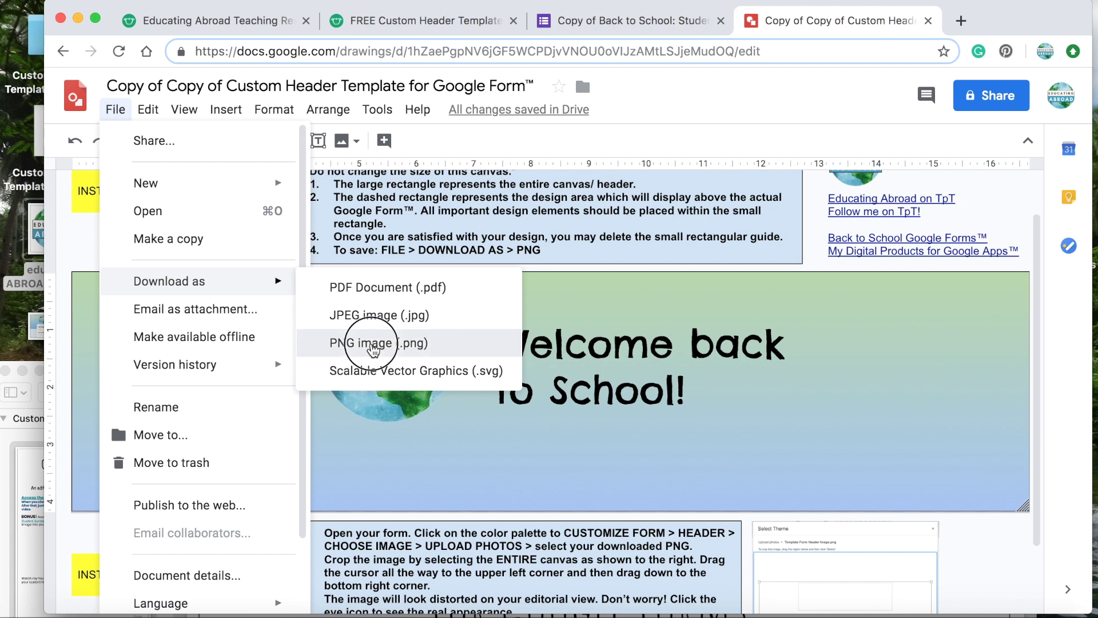
pyautogui.click(371, 343)
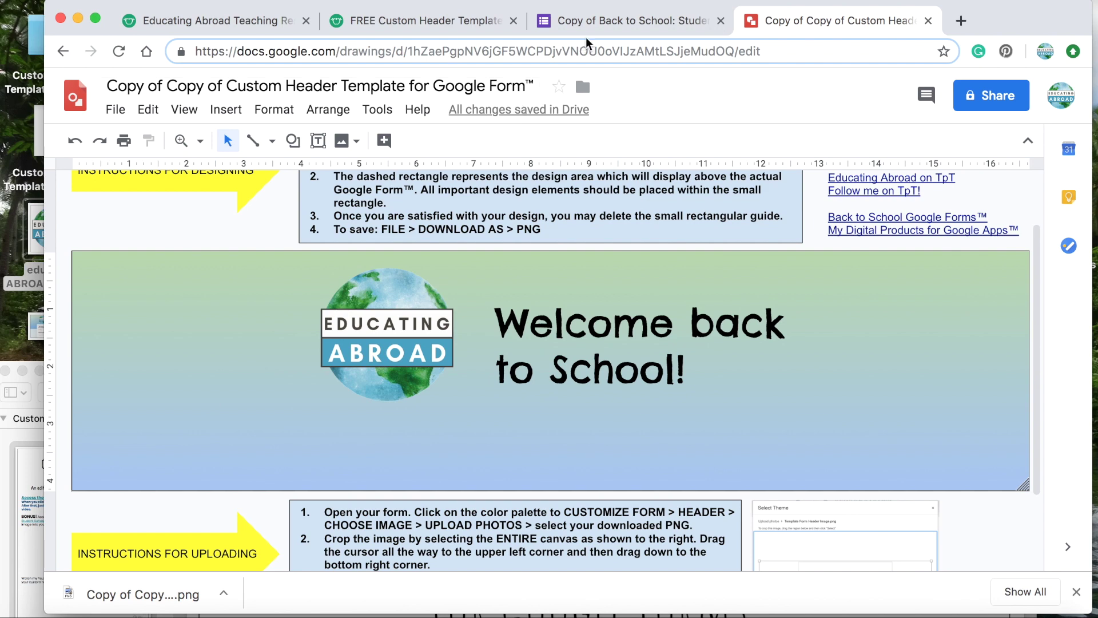
# Step: Switch to the Back to School student questionnaire form and upload the downloaded PNG as its header image
pyautogui.click(610, 16)
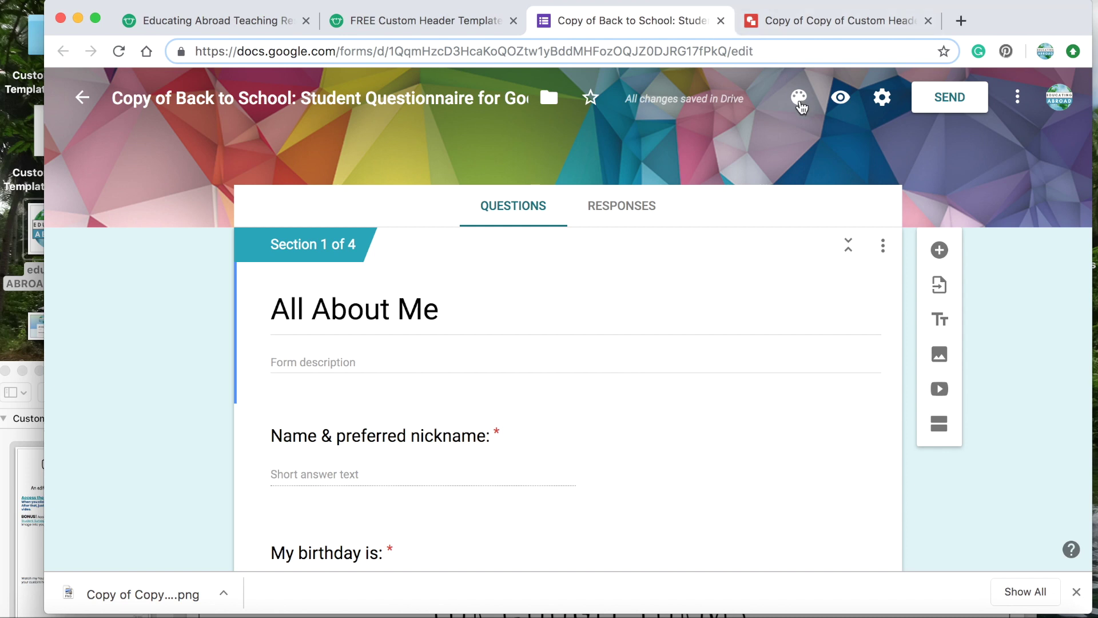
pyautogui.click(800, 104)
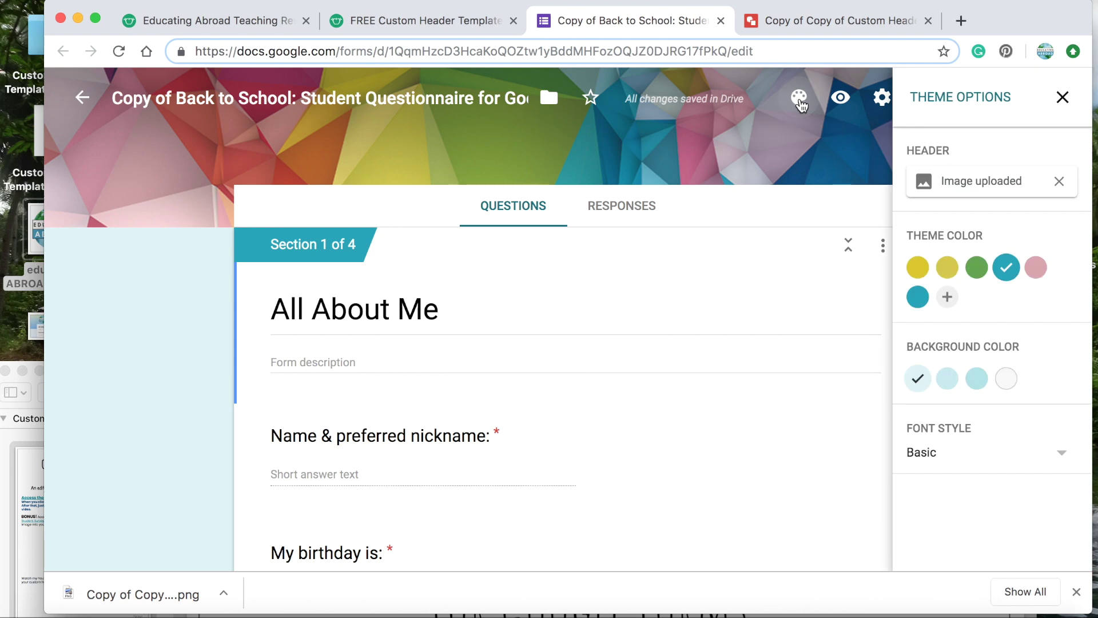
pyautogui.click(975, 186)
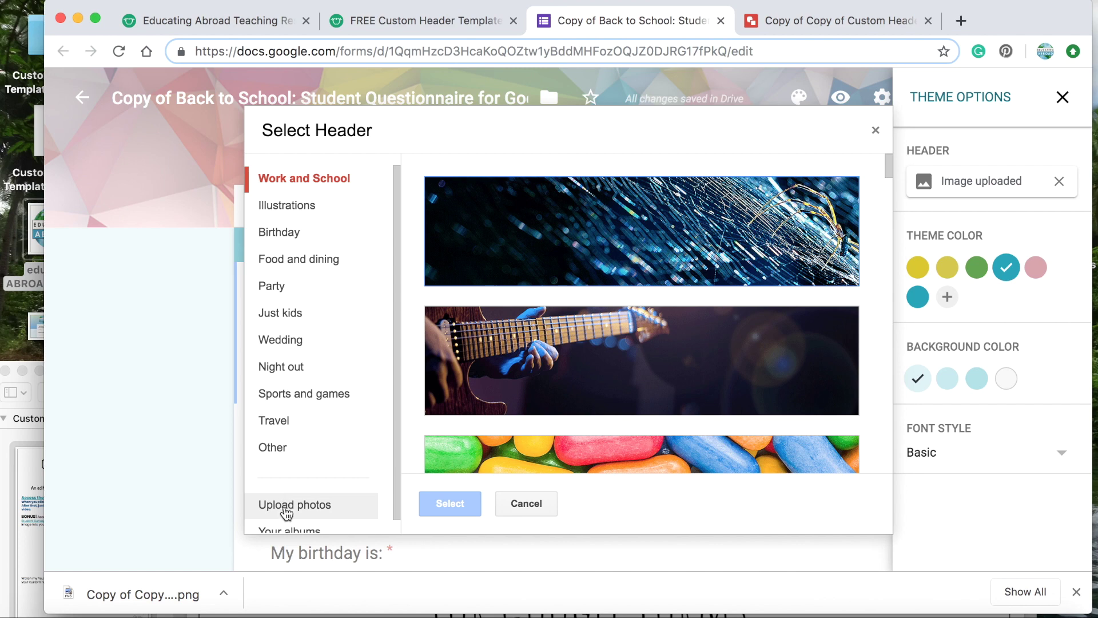
pyautogui.click(287, 506)
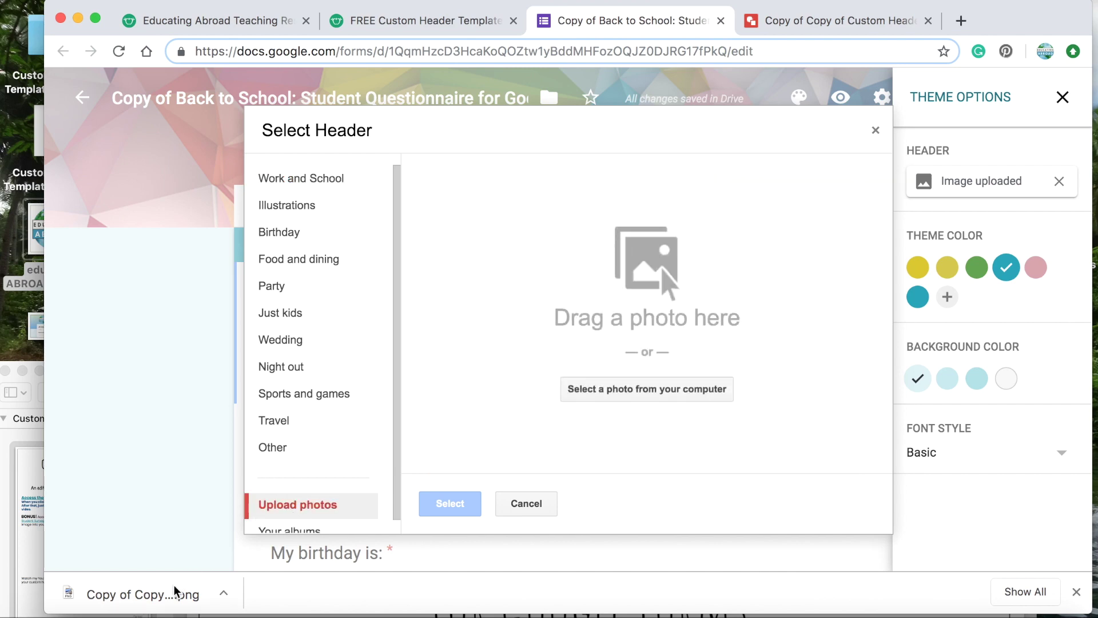
pyautogui.moveTo(163, 597); pyautogui.dragTo(583, 303)
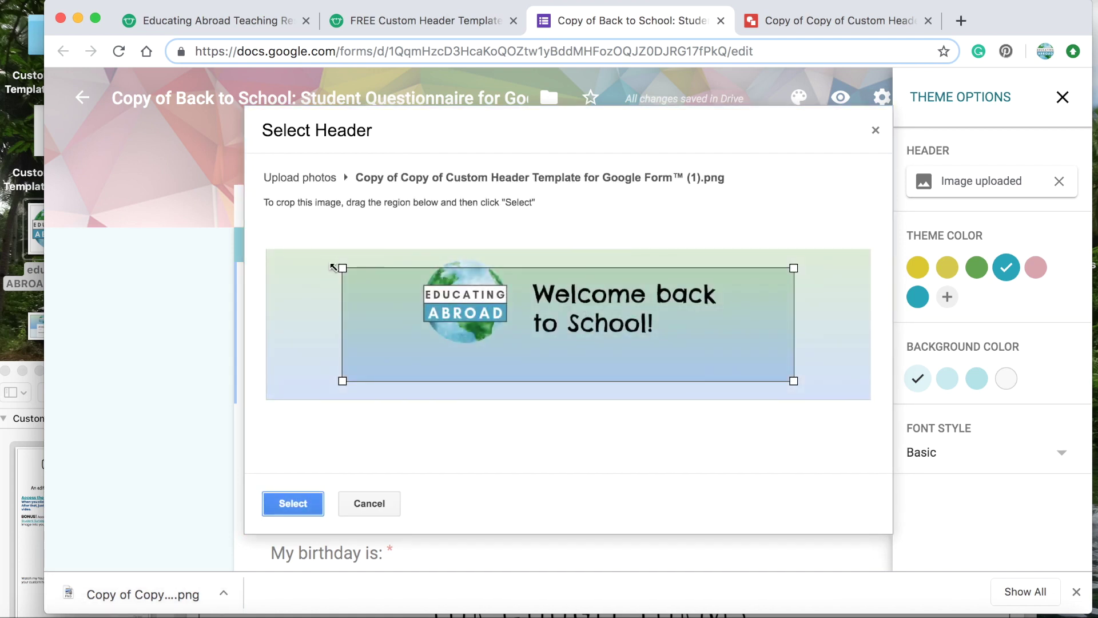
# Step: Extend the crop region to cover the entire uploaded image and apply it as the form header
pyautogui.moveTo(342, 268); pyautogui.dragTo(245, 248)
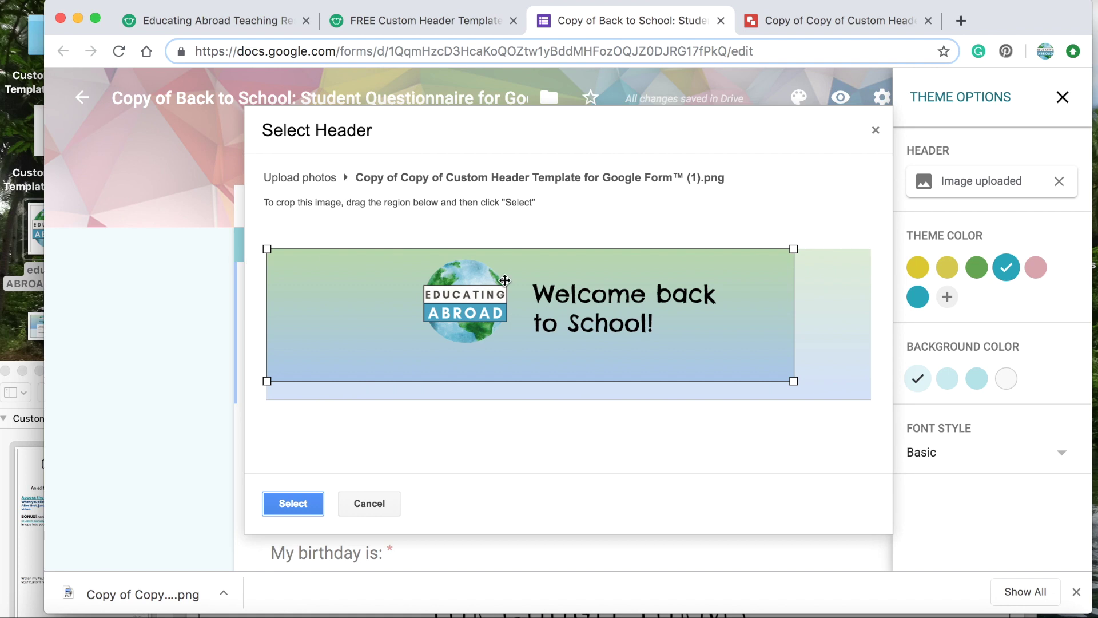
pyautogui.moveTo(794, 382); pyautogui.dragTo(890, 416)
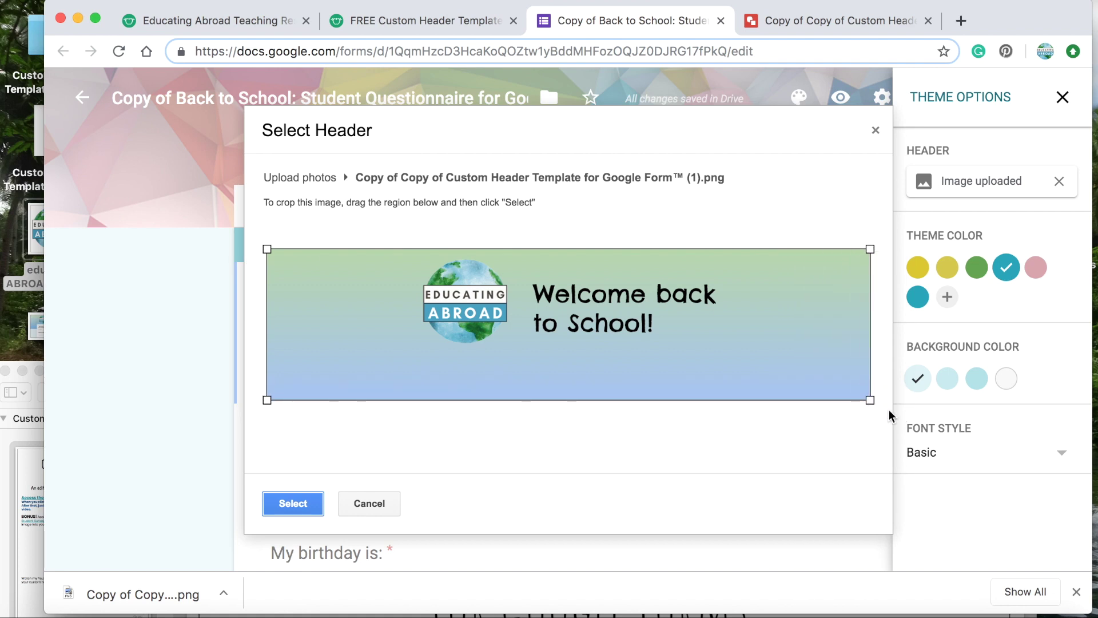
pyautogui.click(314, 506)
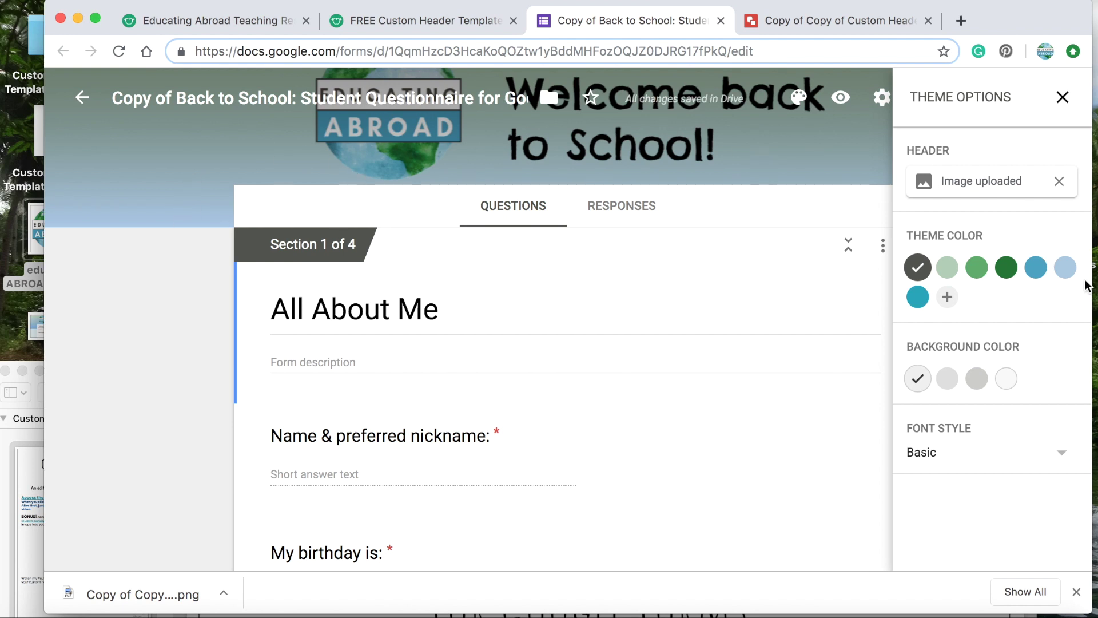
# Step: Set the form's theme color to the medium blue matching the logo, and preview the form with its new header
pyautogui.click(1036, 267)
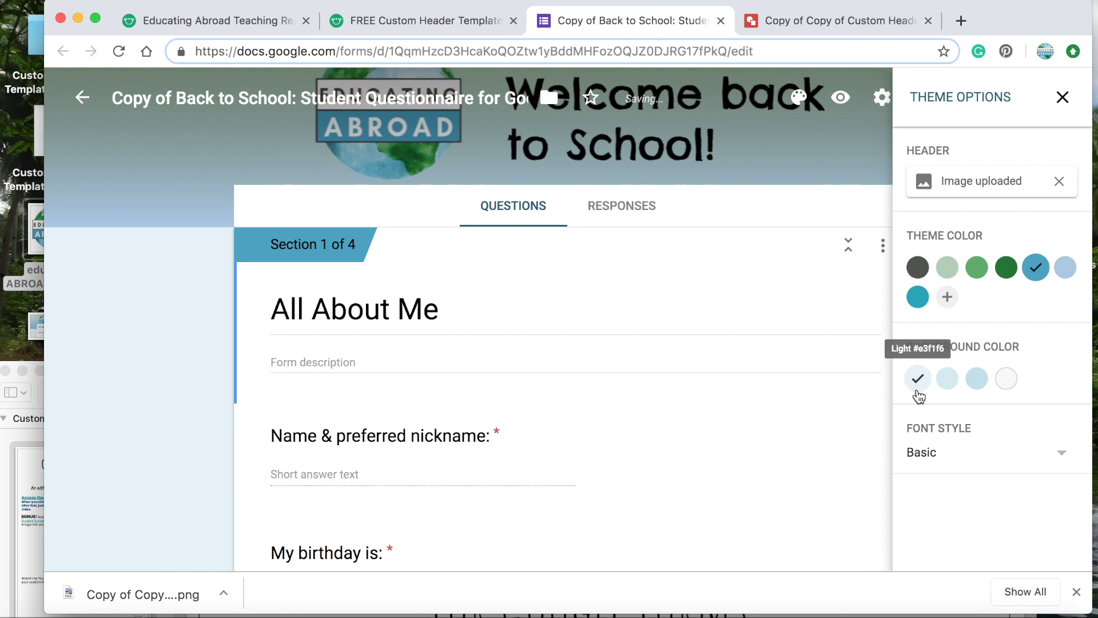
pyautogui.click(1068, 107)
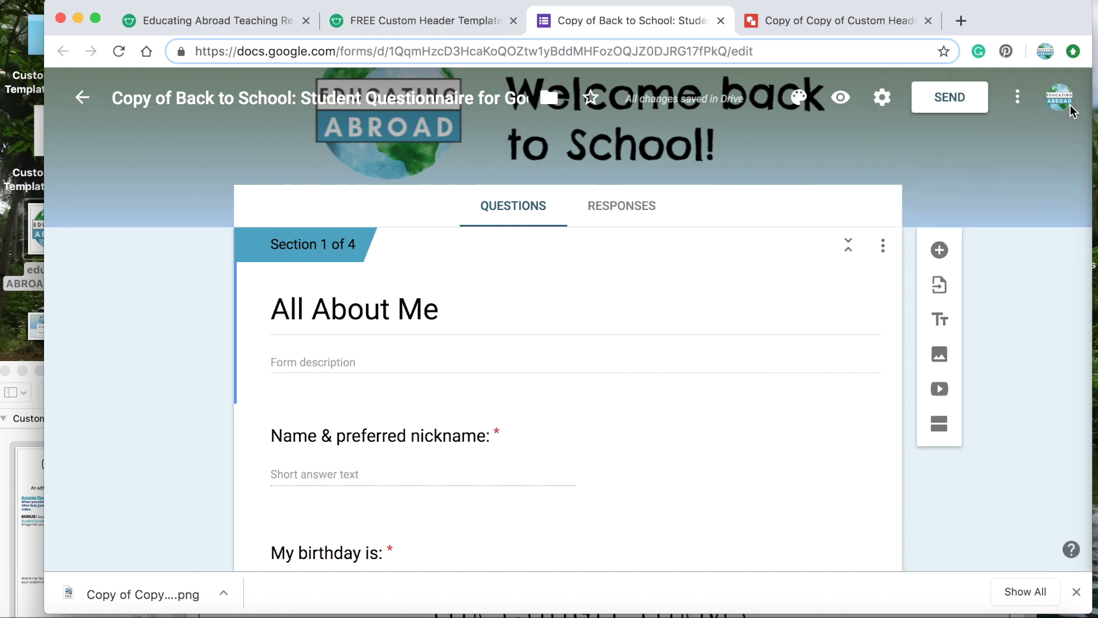
pyautogui.click(841, 102)
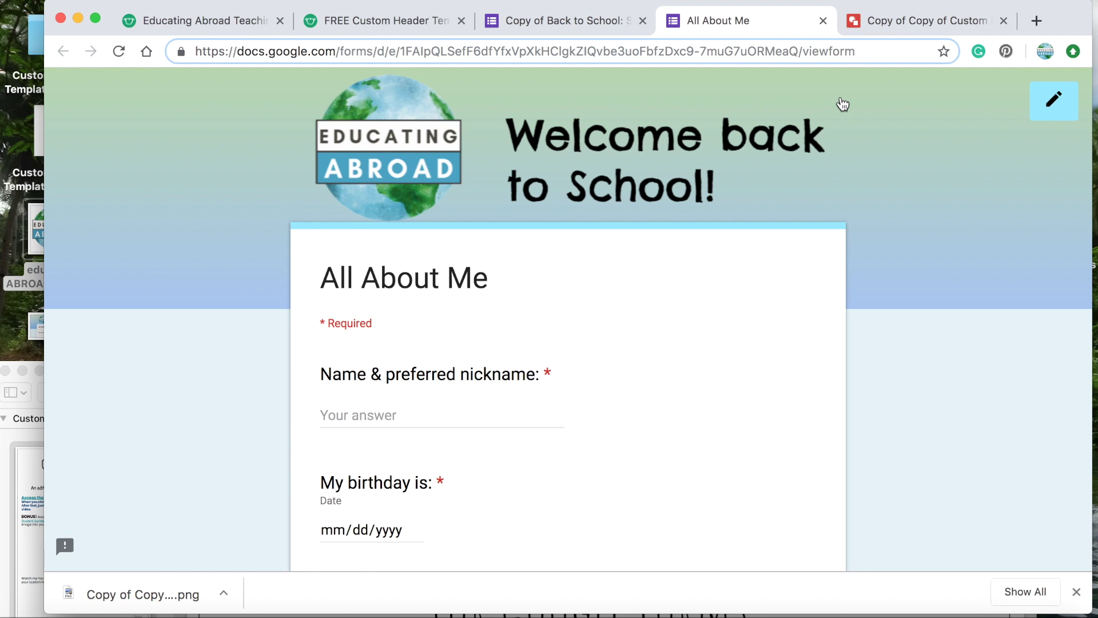
pyautogui.click(824, 21)
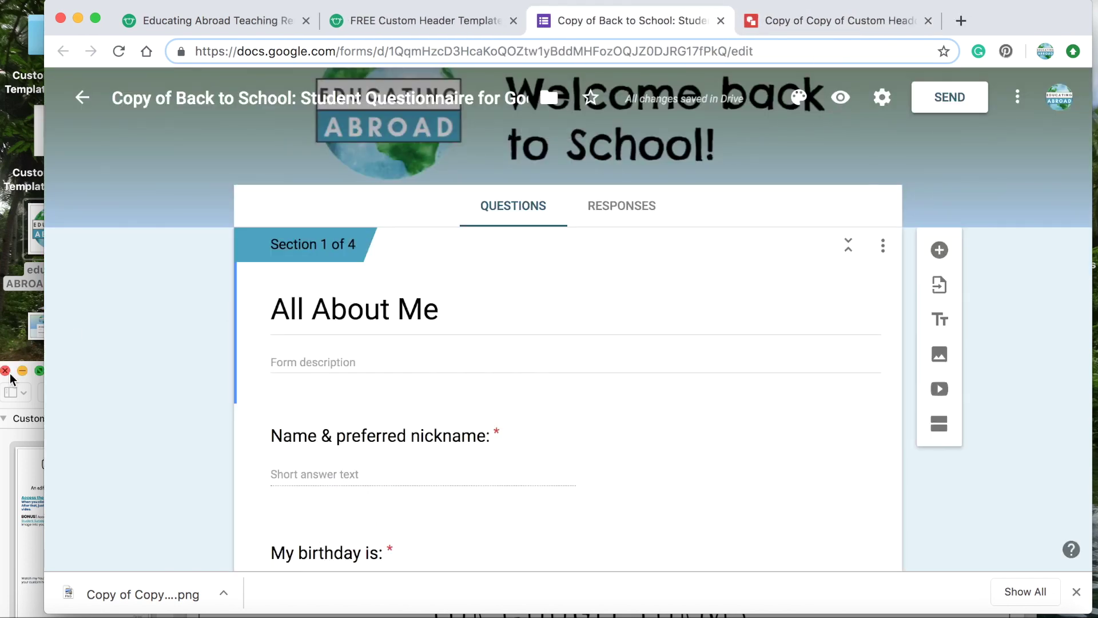
# Step: Switch to the Custom Header Template PDF and examine the bonus ready-made headers on page 1
pyautogui.moveTo(14, 371); pyautogui.dragTo(22, 135)
pyautogui.moveTo(472, 132); pyautogui.dragTo(475, 25)
pyautogui.scroll(-5, 534, 318)
pyautogui.scroll(-5, 534, 317)
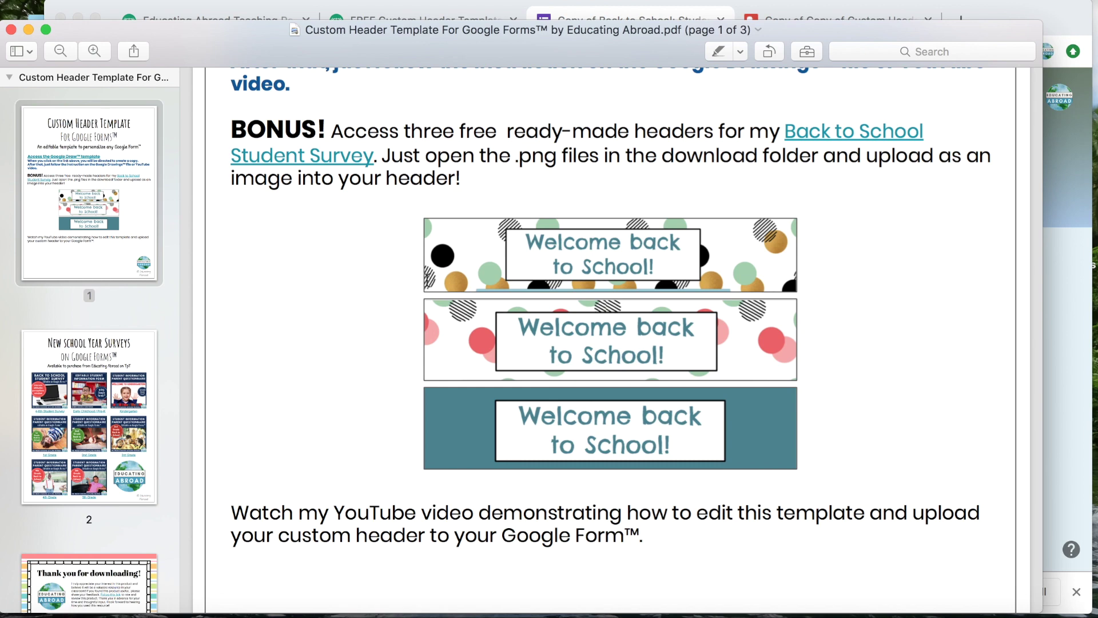
pyautogui.scroll(-6, 434, 363)
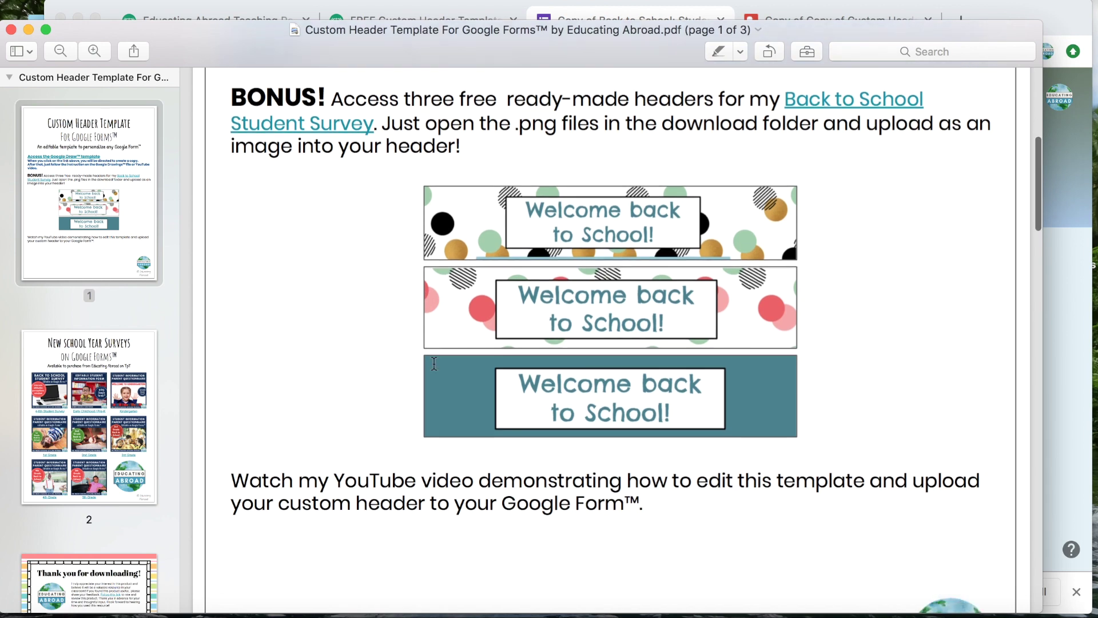
# Step: Look through the New School Year Surveys on page 2 of the PDF, down to the 5th Grade questionnaire, and close the document
pyautogui.click(137, 358)
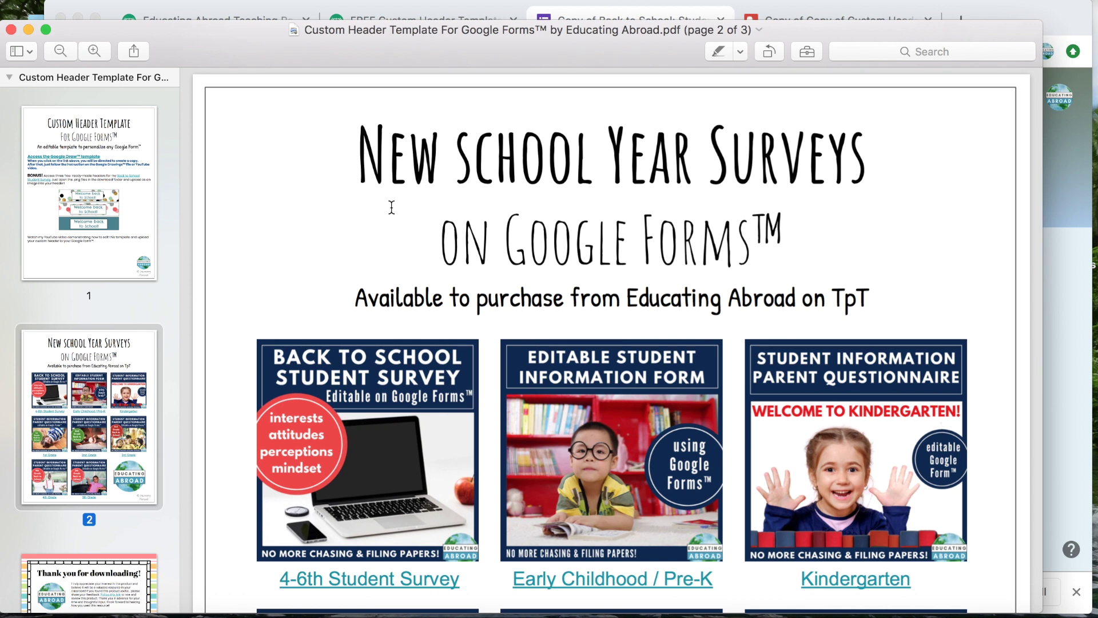
pyautogui.scroll(-3, 392, 207)
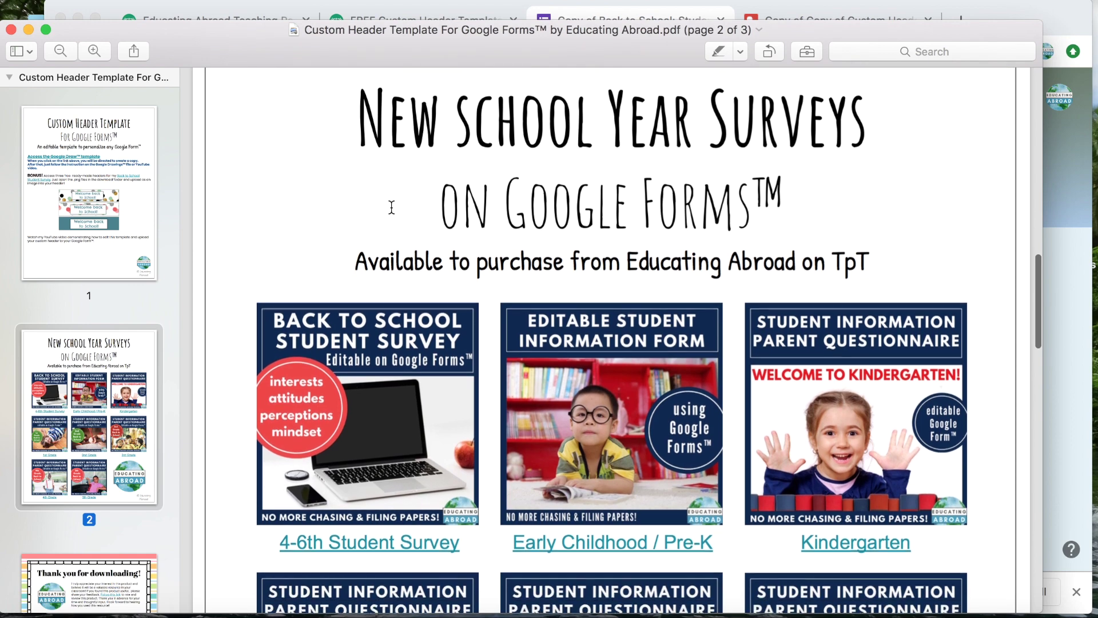
pyautogui.scroll(-5, 392, 207)
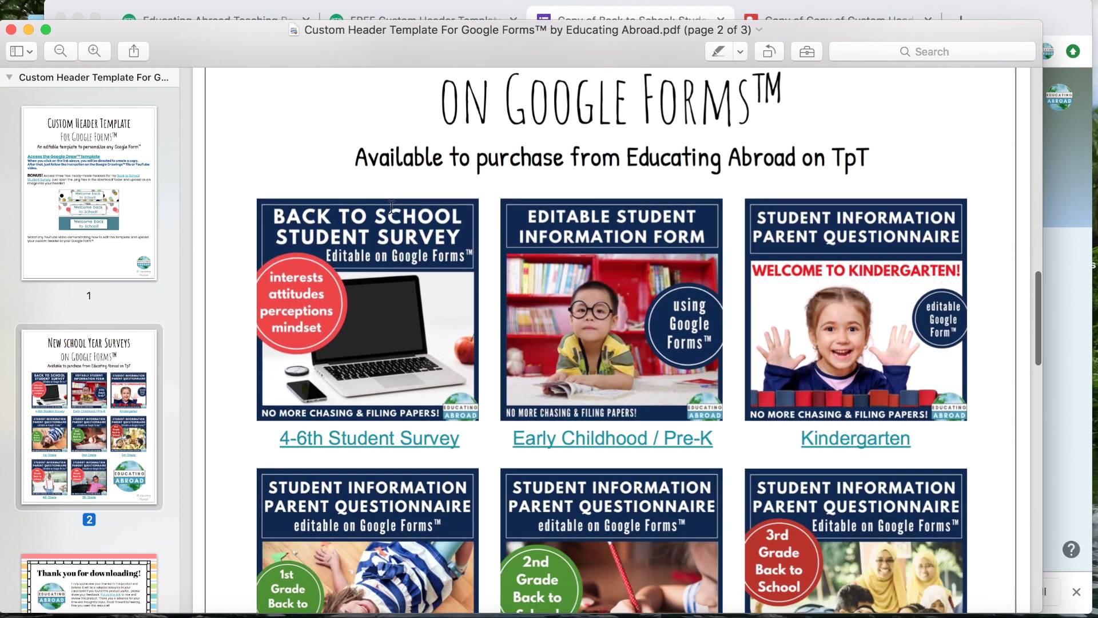
pyautogui.scroll(-1, 392, 207)
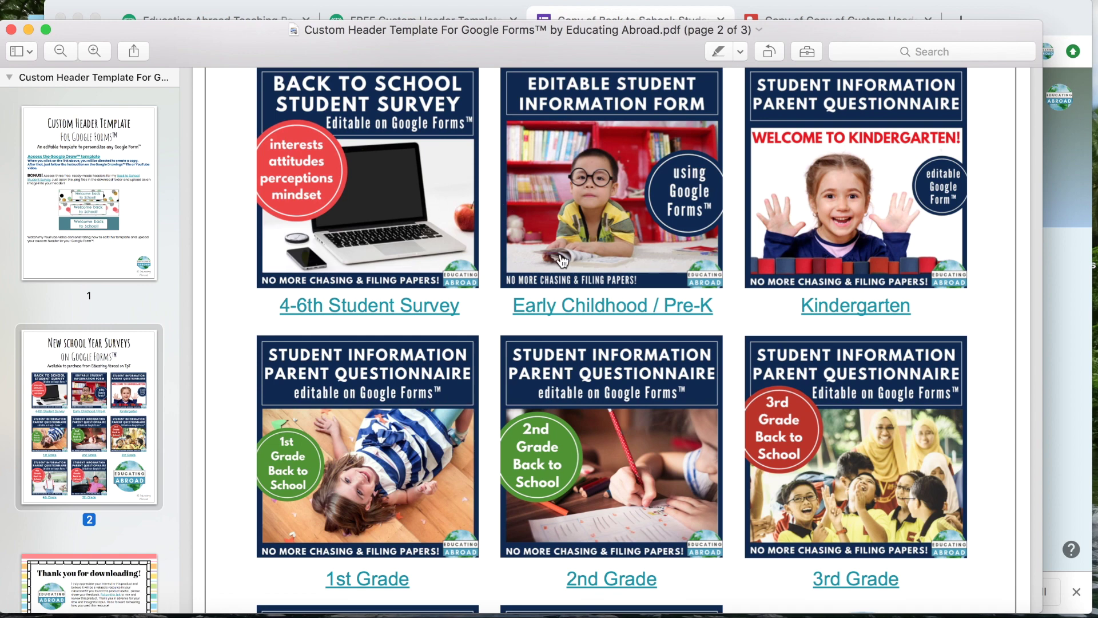
pyautogui.scroll(-4, 624, 308)
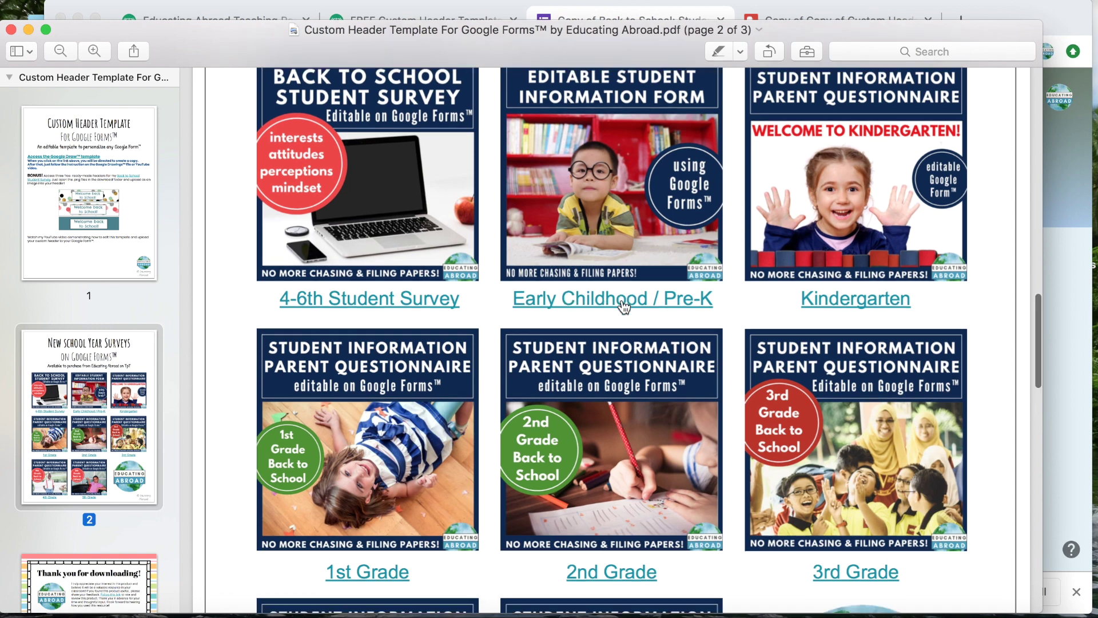
pyautogui.scroll(-5, 625, 308)
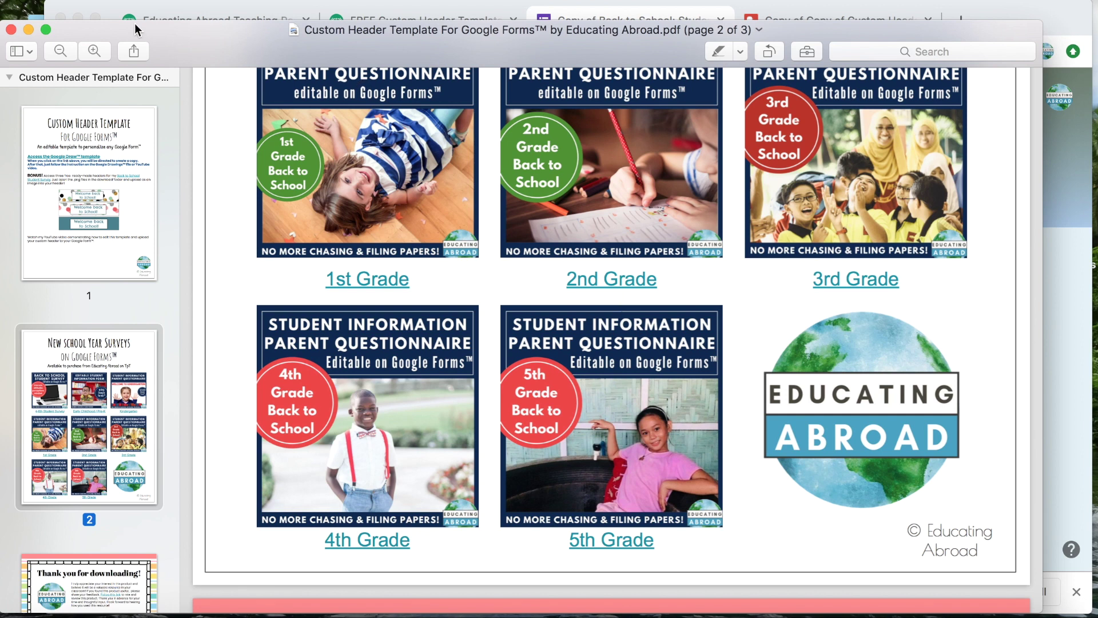
pyautogui.click(11, 30)
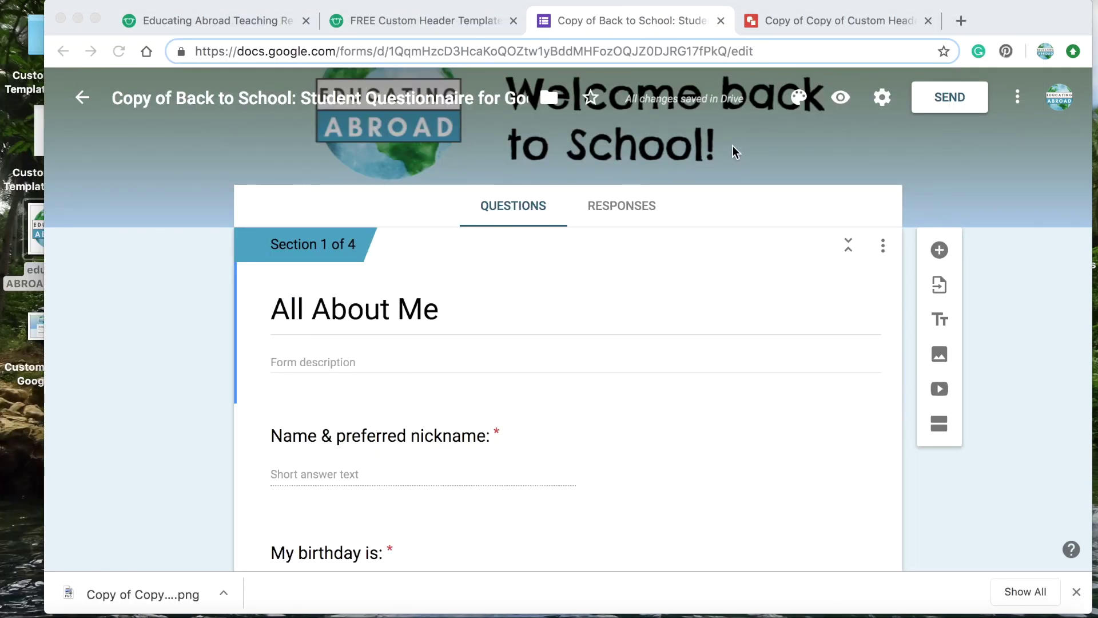
# Step: Replace the form's header image by uploading welcome back to school pink dots.png from the custom header template folder
pyautogui.click(798, 99)
pyautogui.click(799, 99)
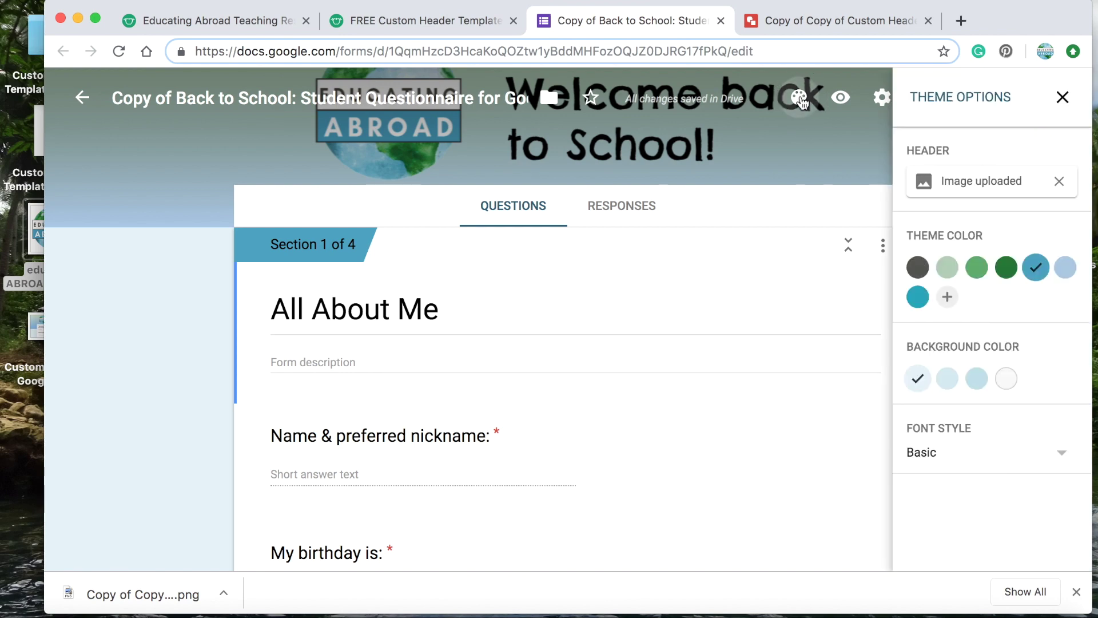
pyautogui.click(953, 188)
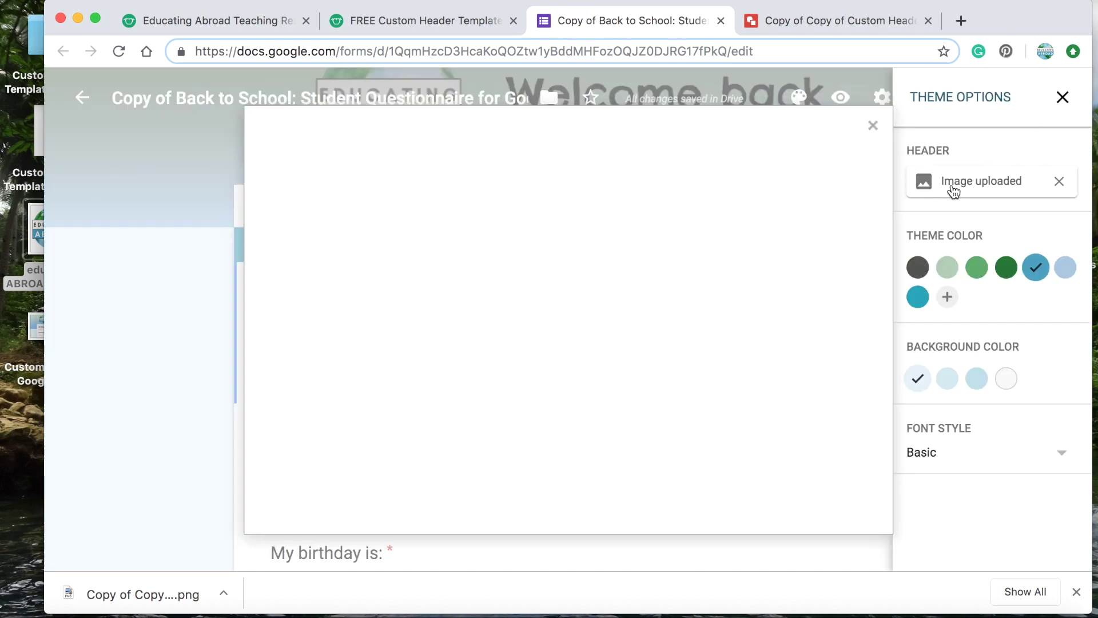
pyautogui.doubleClick(23, 82)
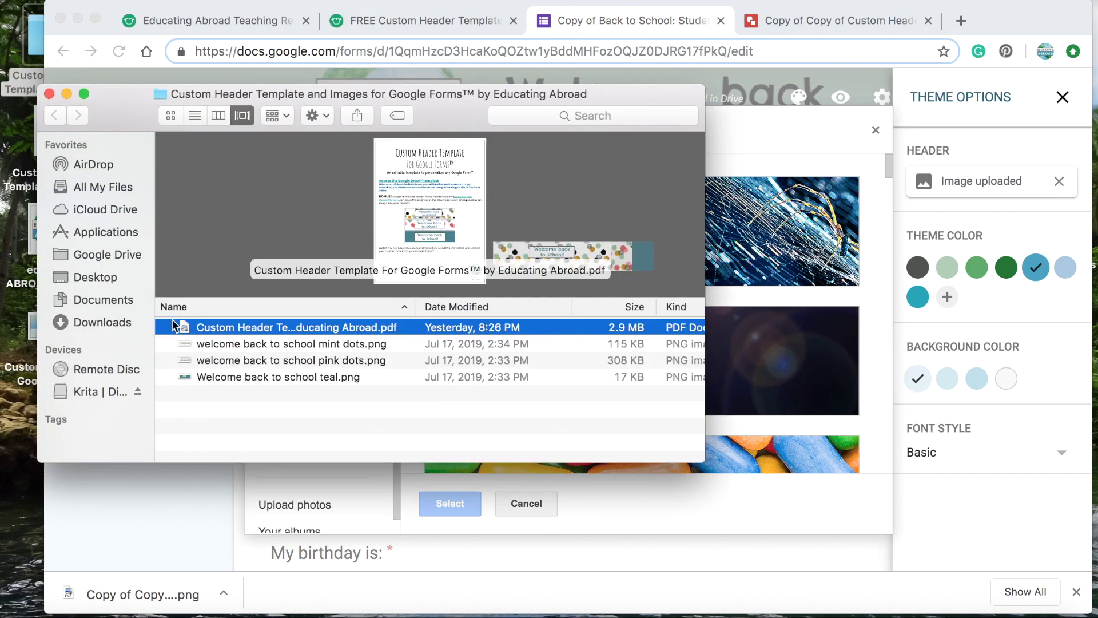
pyautogui.click(296, 505)
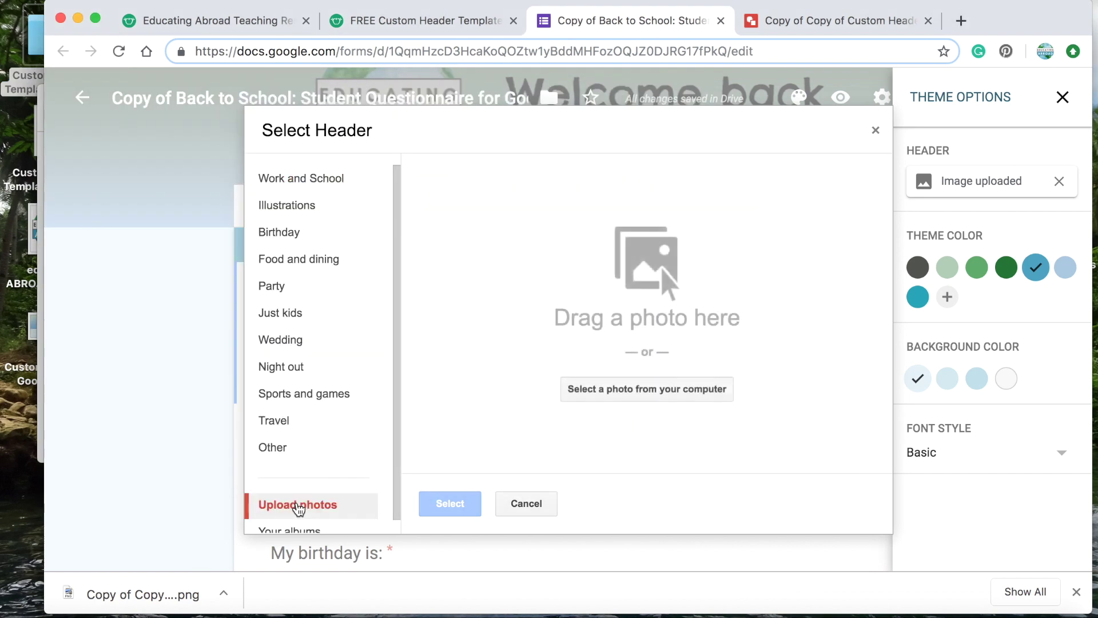
pyautogui.click(39, 100)
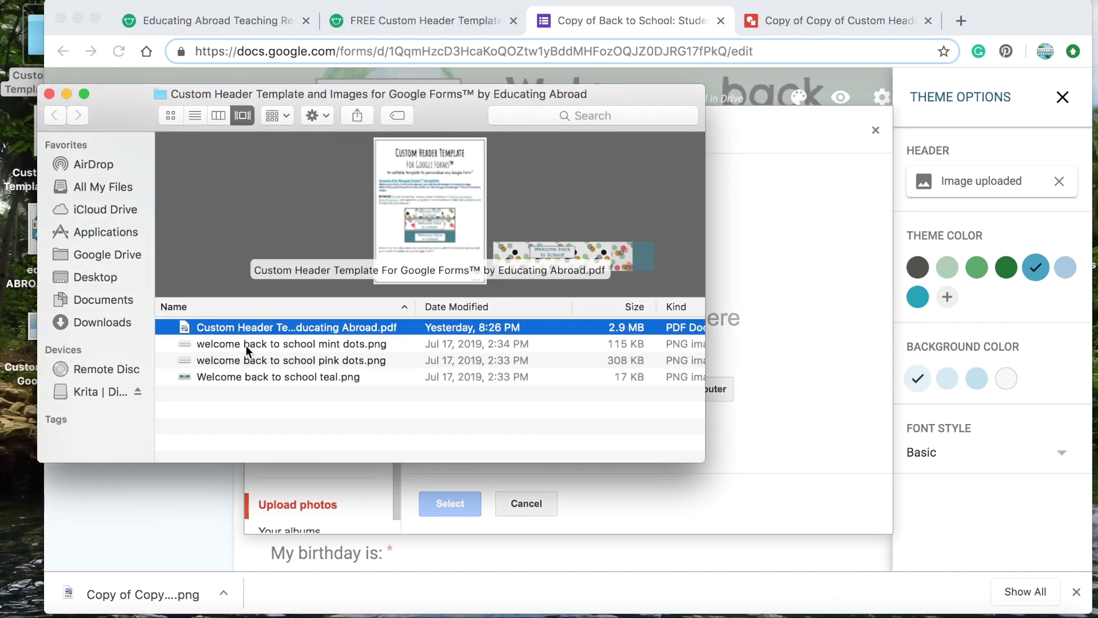
pyautogui.moveTo(245, 362); pyautogui.dragTo(781, 314)
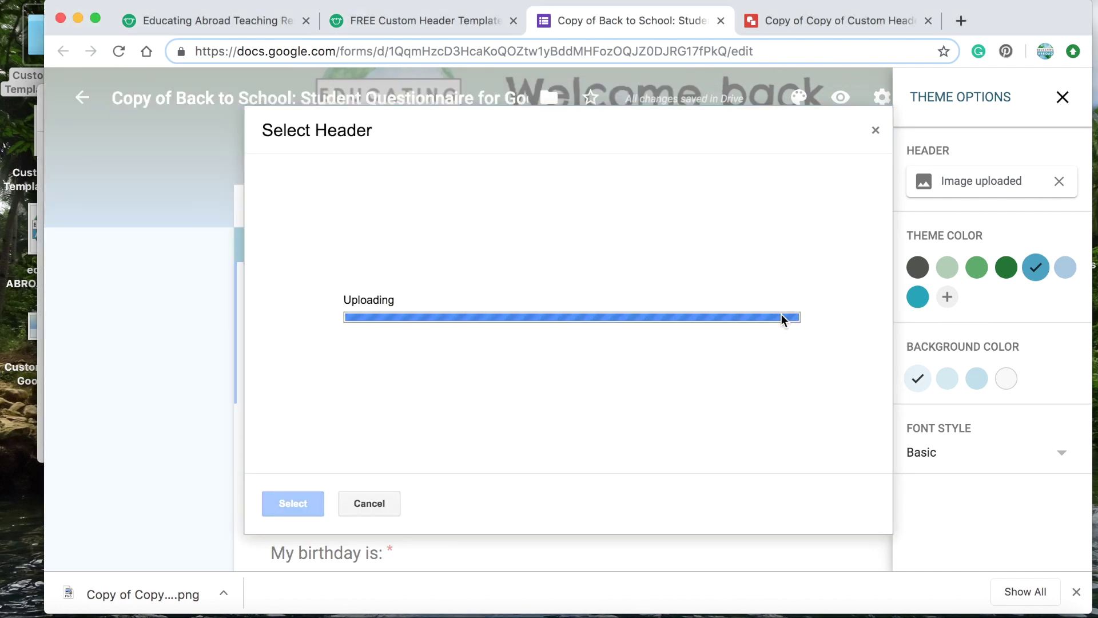
# Step: Extend the crop region over the entire pink dots image and apply it as the form header
pyautogui.moveTo(342, 267); pyautogui.dragTo(242, 214)
pyautogui.click(252, 225)
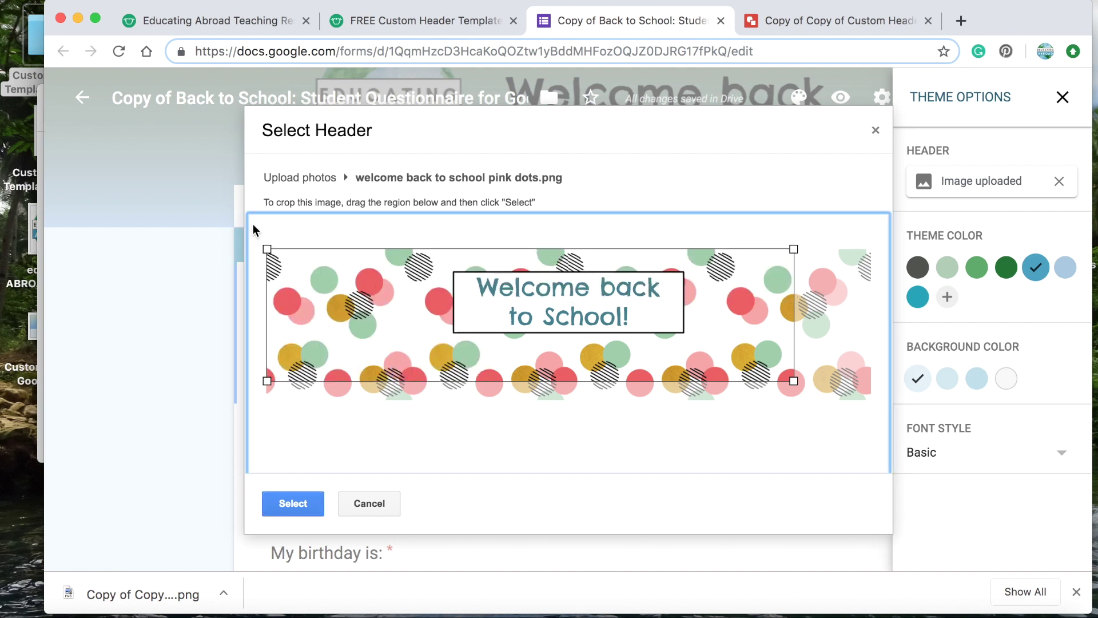
pyautogui.moveTo(795, 382); pyautogui.dragTo(647, 345)
pyautogui.moveTo(656, 486); pyautogui.dragTo(887, 417)
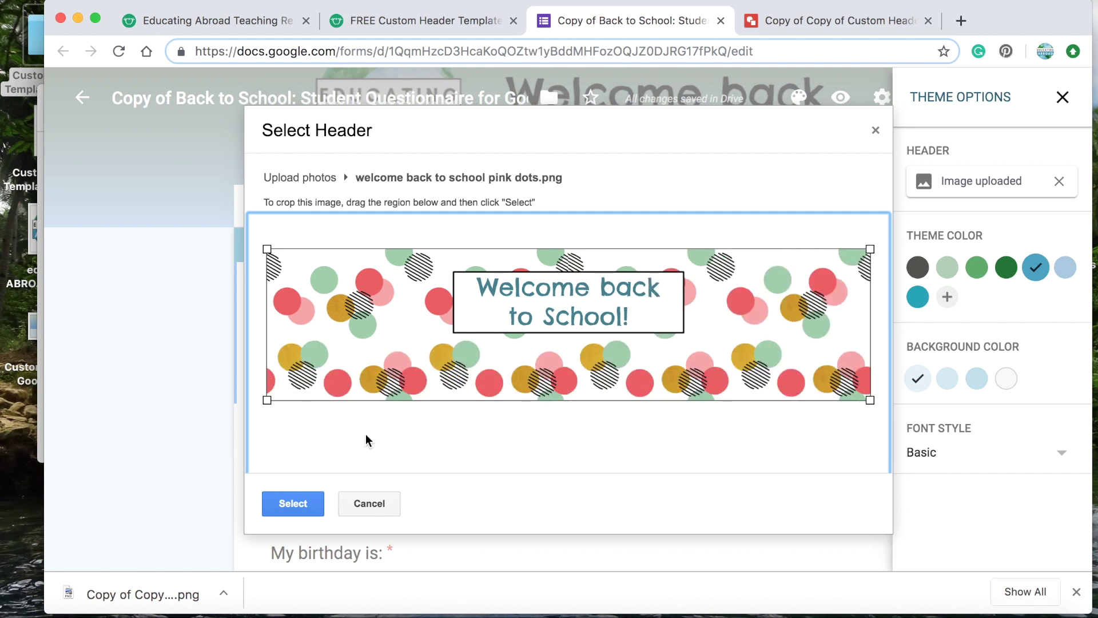
pyautogui.click(309, 502)
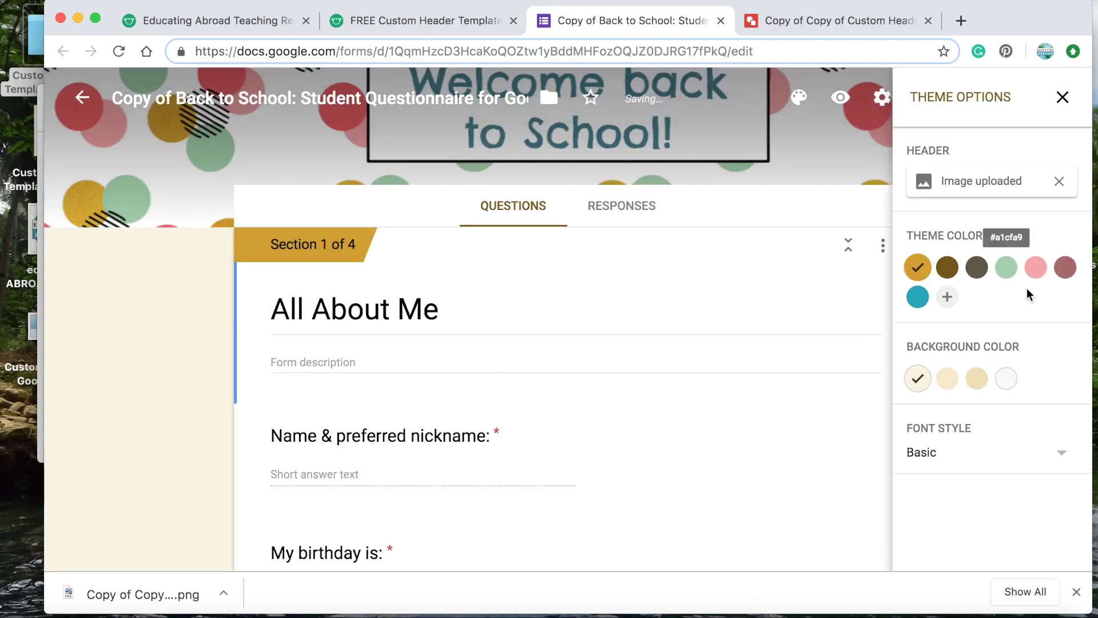
# Step: Set the form's theme color to light green #a1cfa9 and preview the form with the dotted header
pyautogui.click(1005, 277)
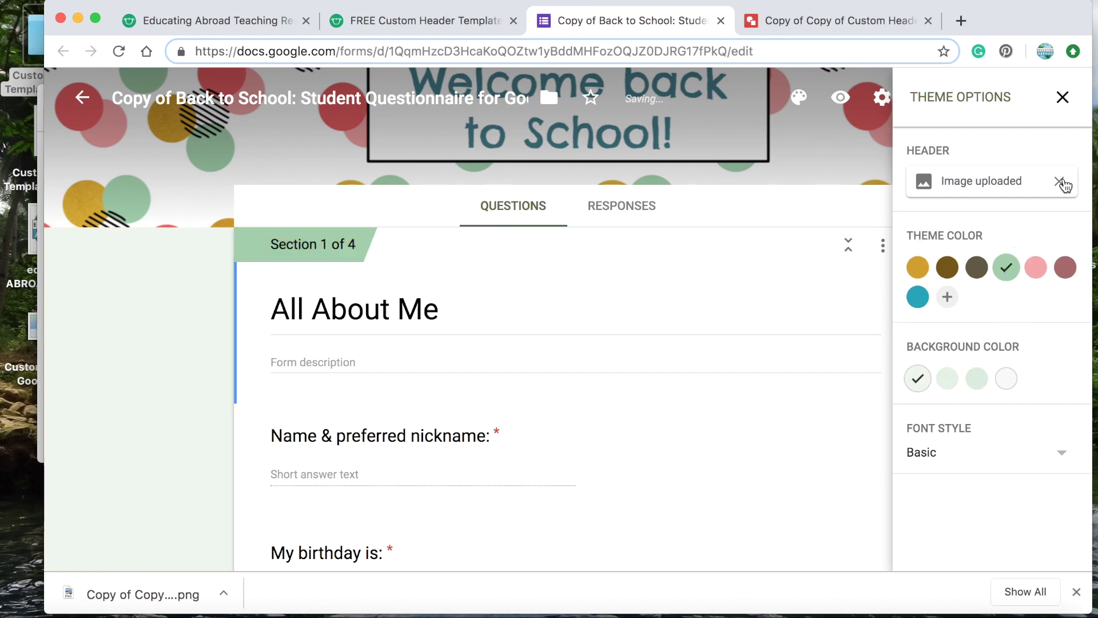
pyautogui.click(1062, 98)
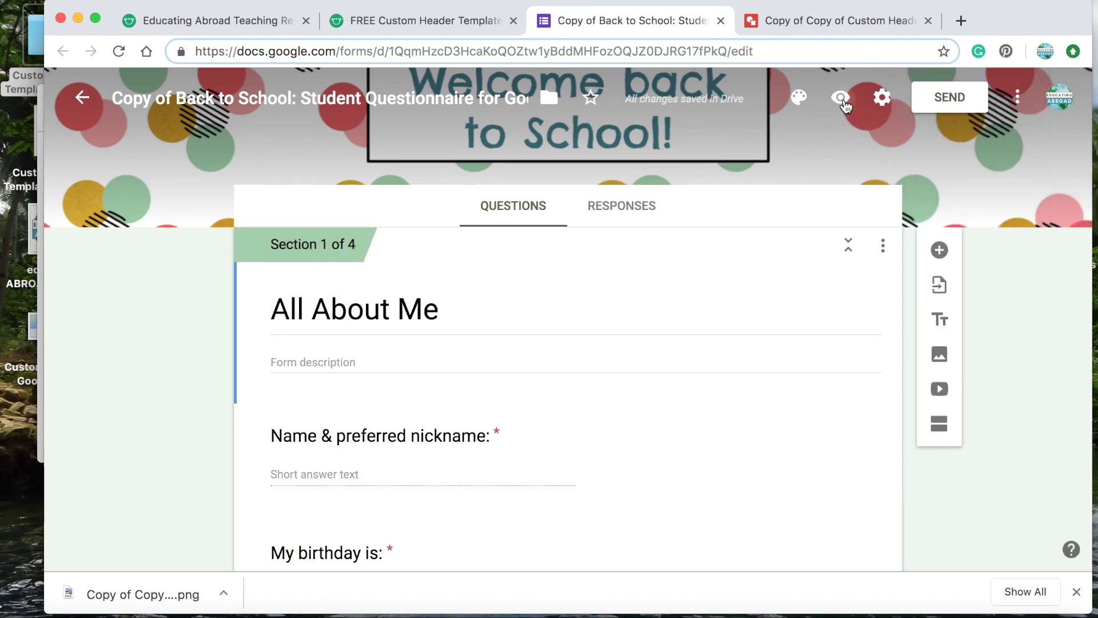
pyautogui.click(842, 100)
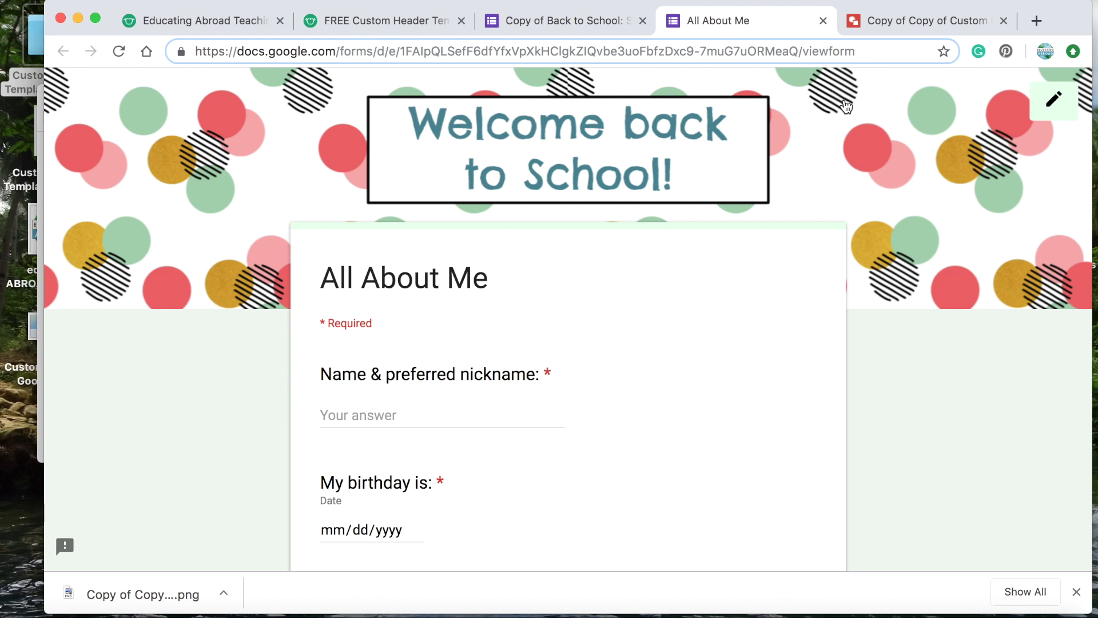
# Step: Return to the Educating Abroad store on Teachers Pay Teachers and show its full storefront without the Google Forms category filter
pyautogui.click(207, 21)
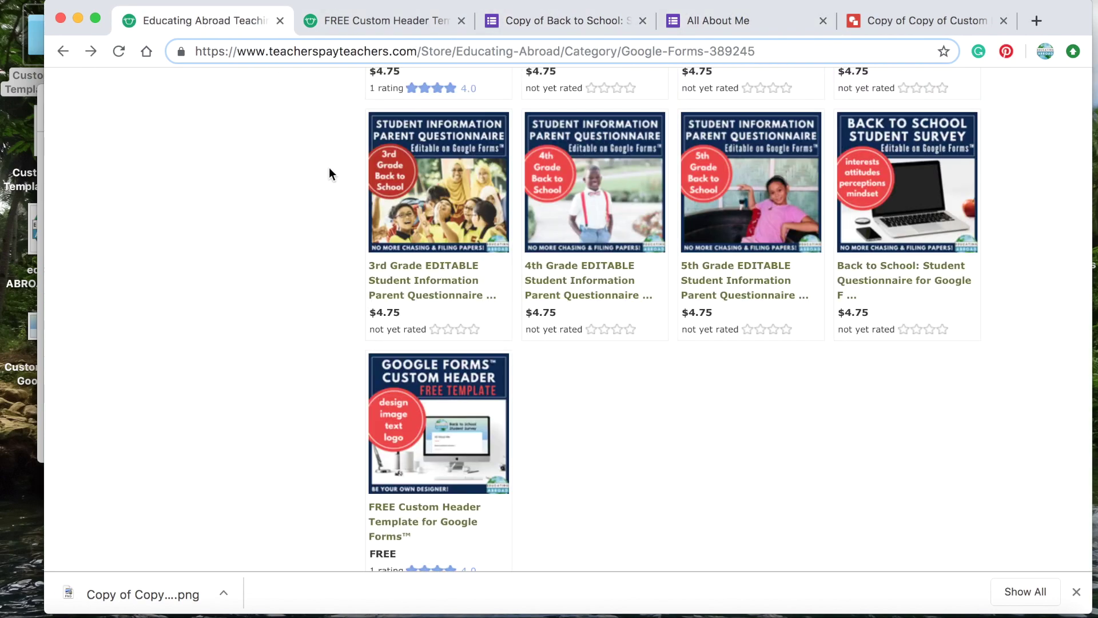
pyautogui.scroll(15, 329, 167)
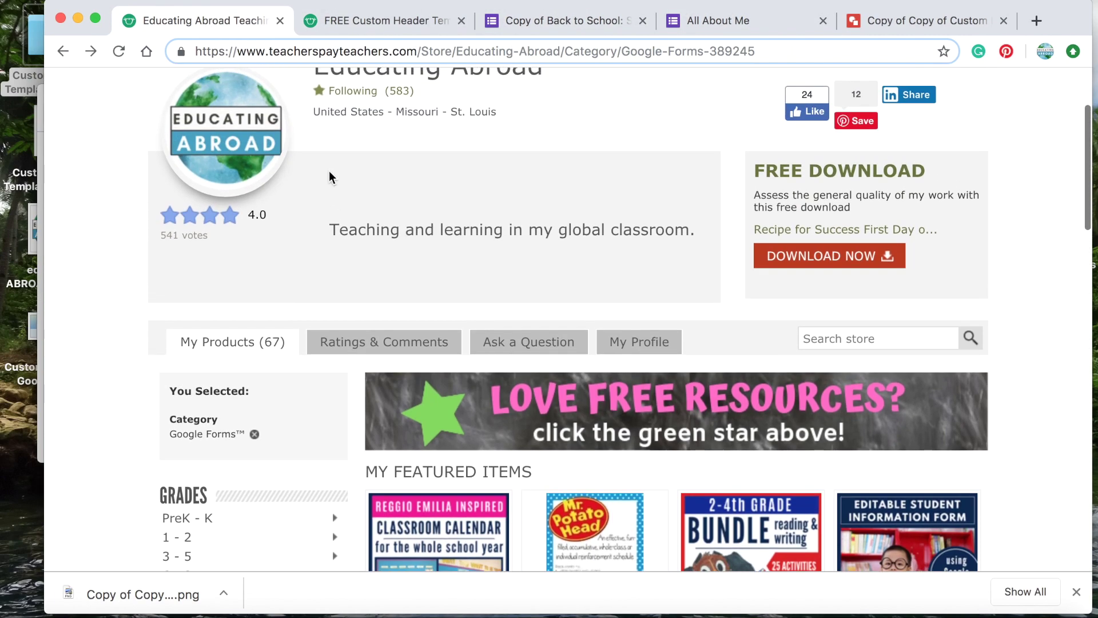
pyautogui.scroll(5, 329, 171)
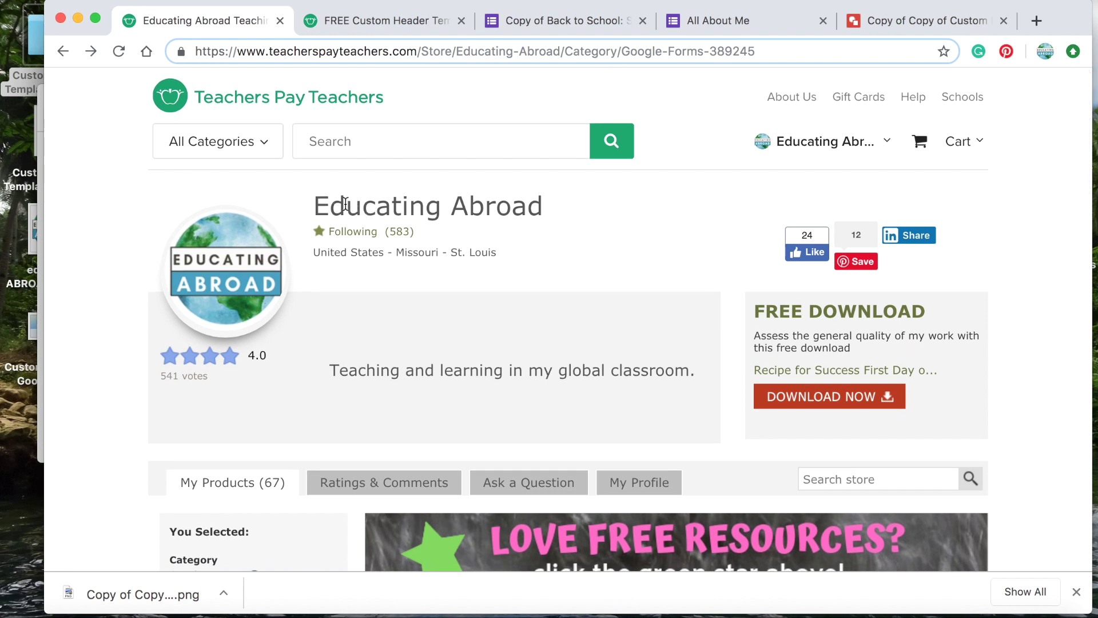
pyautogui.press('super+r')
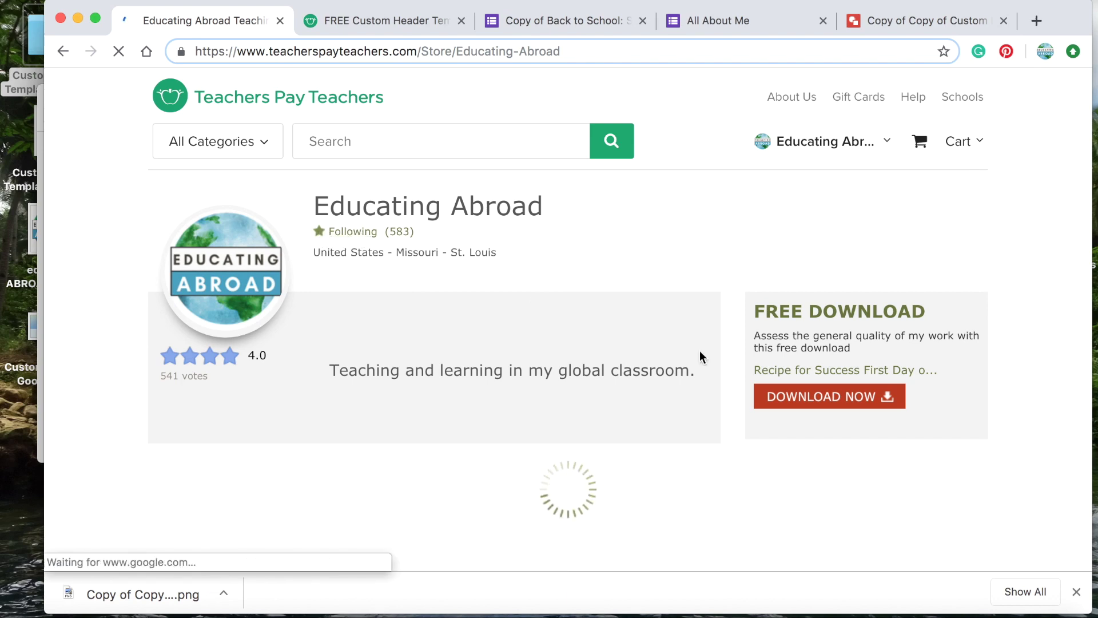
# Step: Look through the featured items and products on the first page of the Educating Abroad store, and return to the store header
pyautogui.scroll(-8, 699, 351)
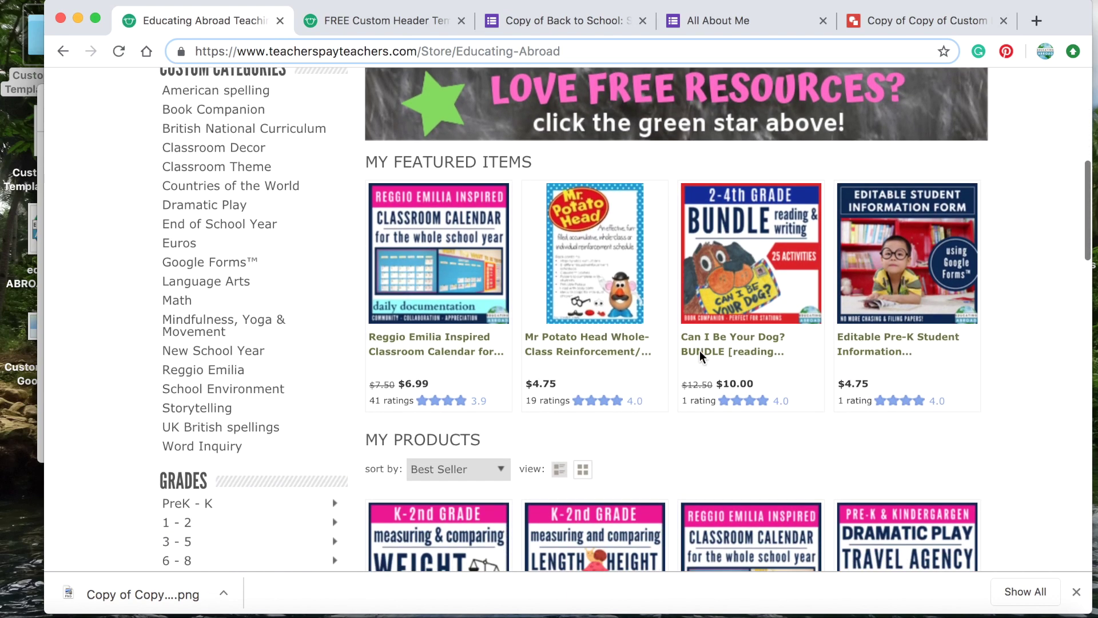
pyautogui.scroll(-5, 699, 351)
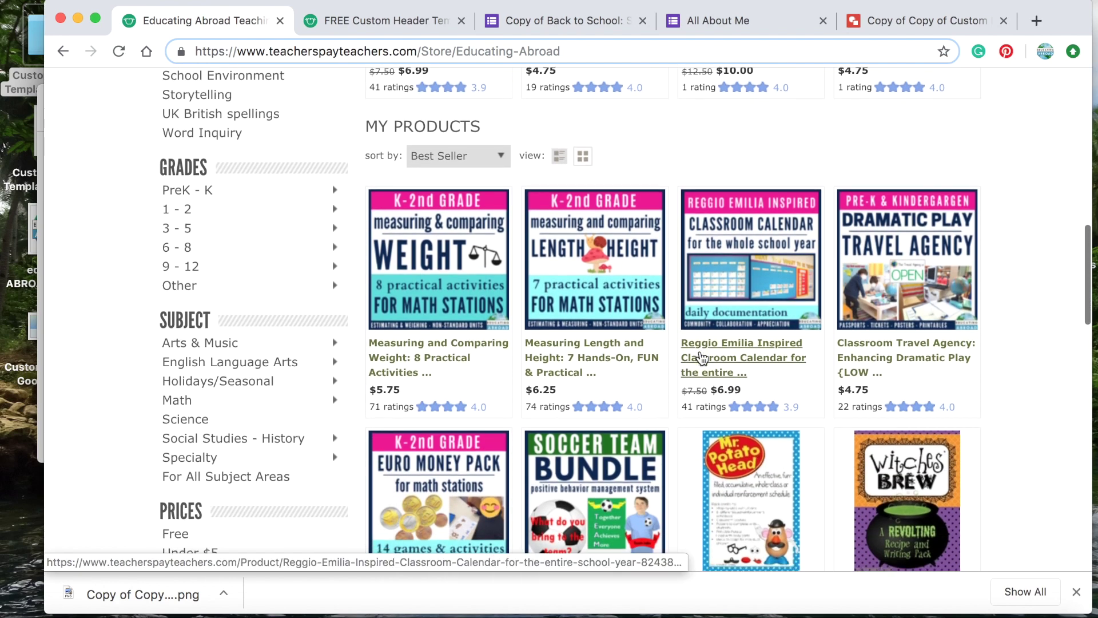
pyautogui.scroll(-4, 702, 358)
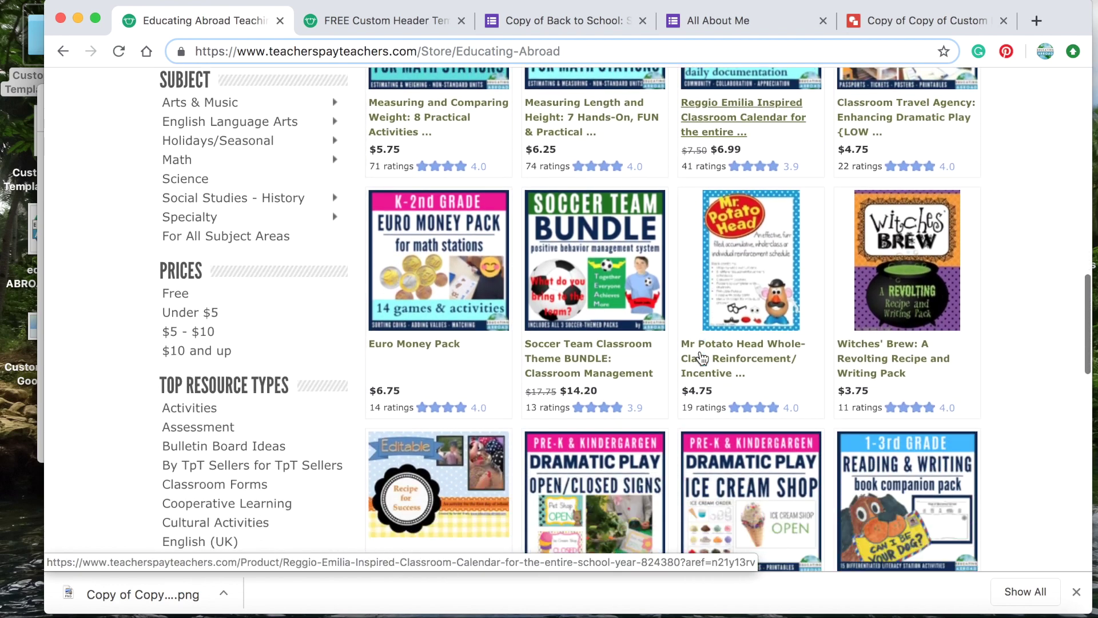
pyautogui.scroll(-3, 702, 358)
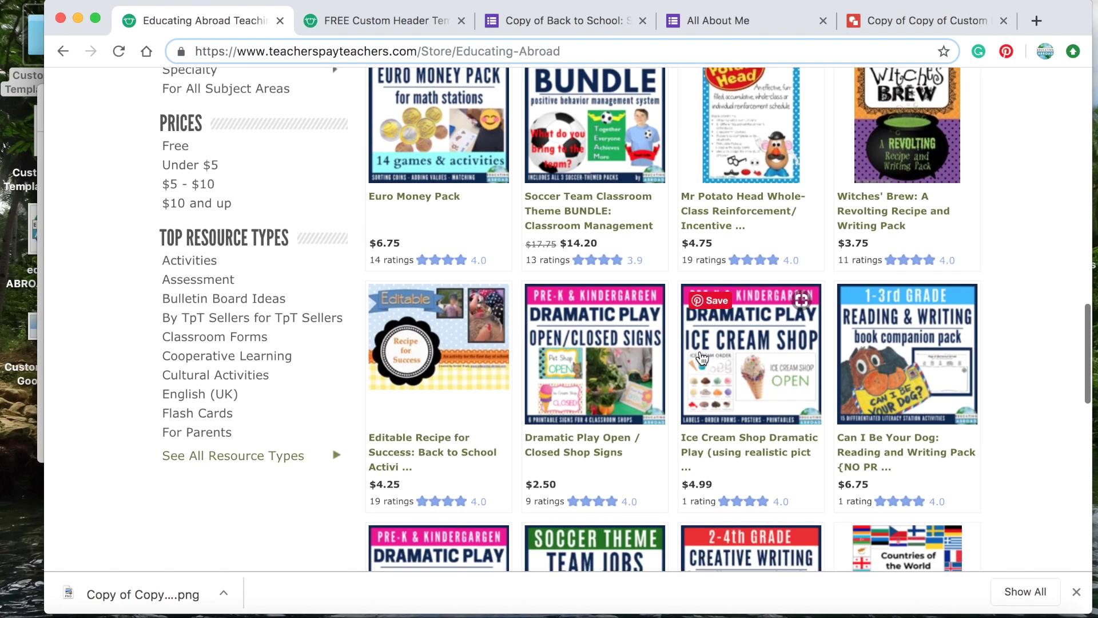
pyautogui.scroll(-7, 703, 358)
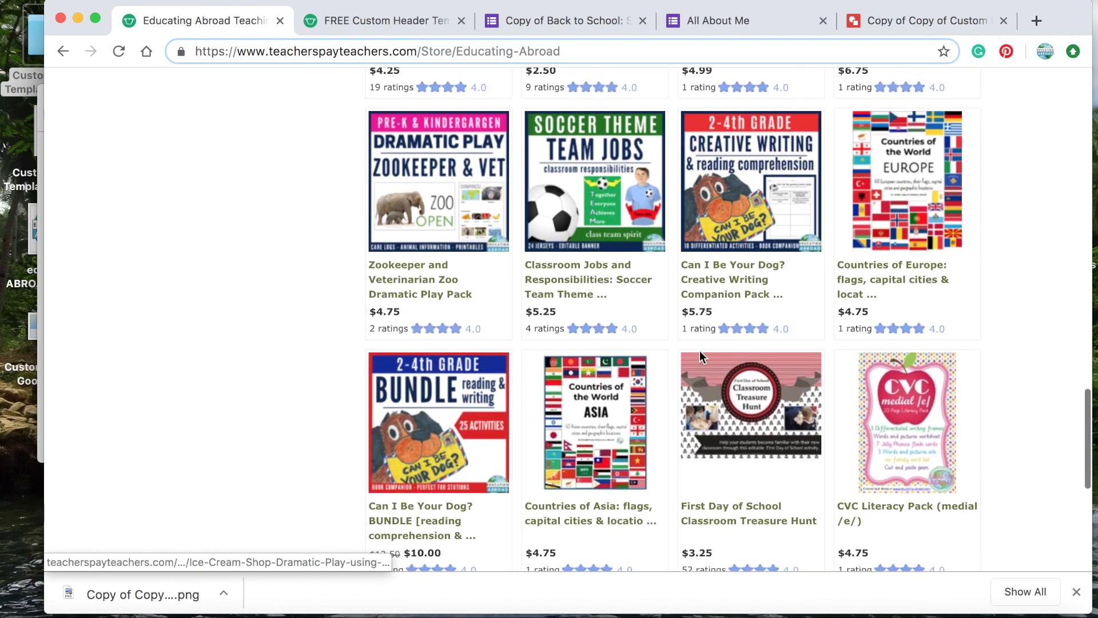
pyautogui.scroll(-3, 700, 352)
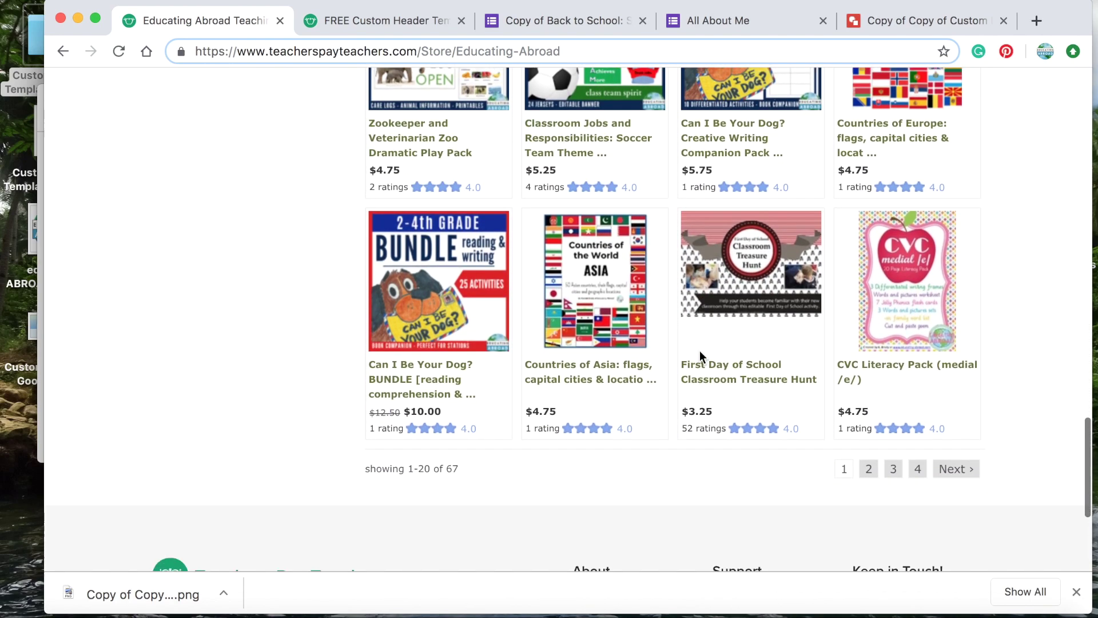
pyautogui.scroll(-2, 703, 357)
pyautogui.scroll(20, 689, 373)
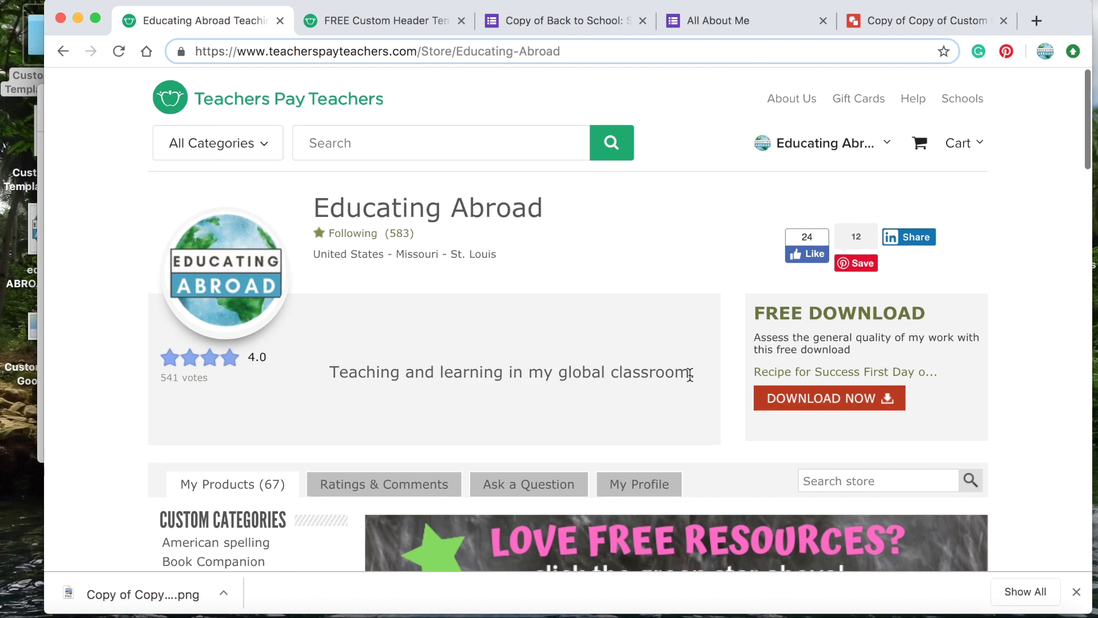